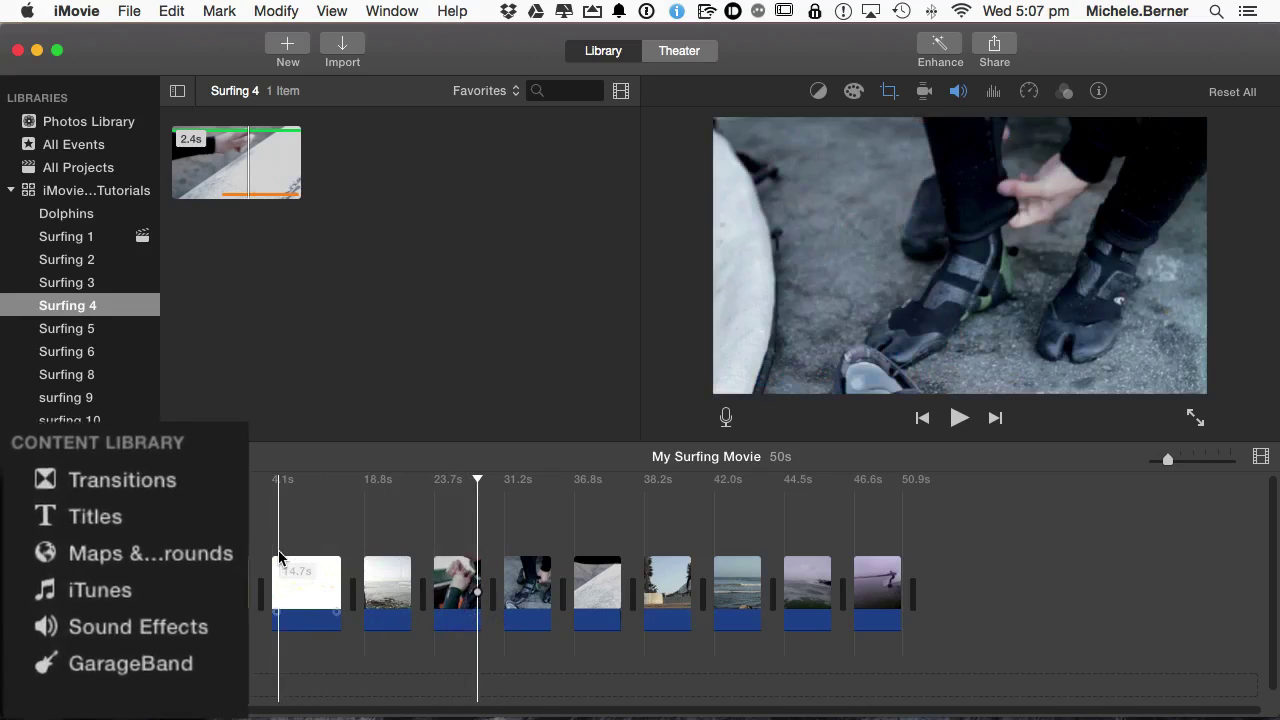
{"action": "left_click", "coordinate": [133, 456]}
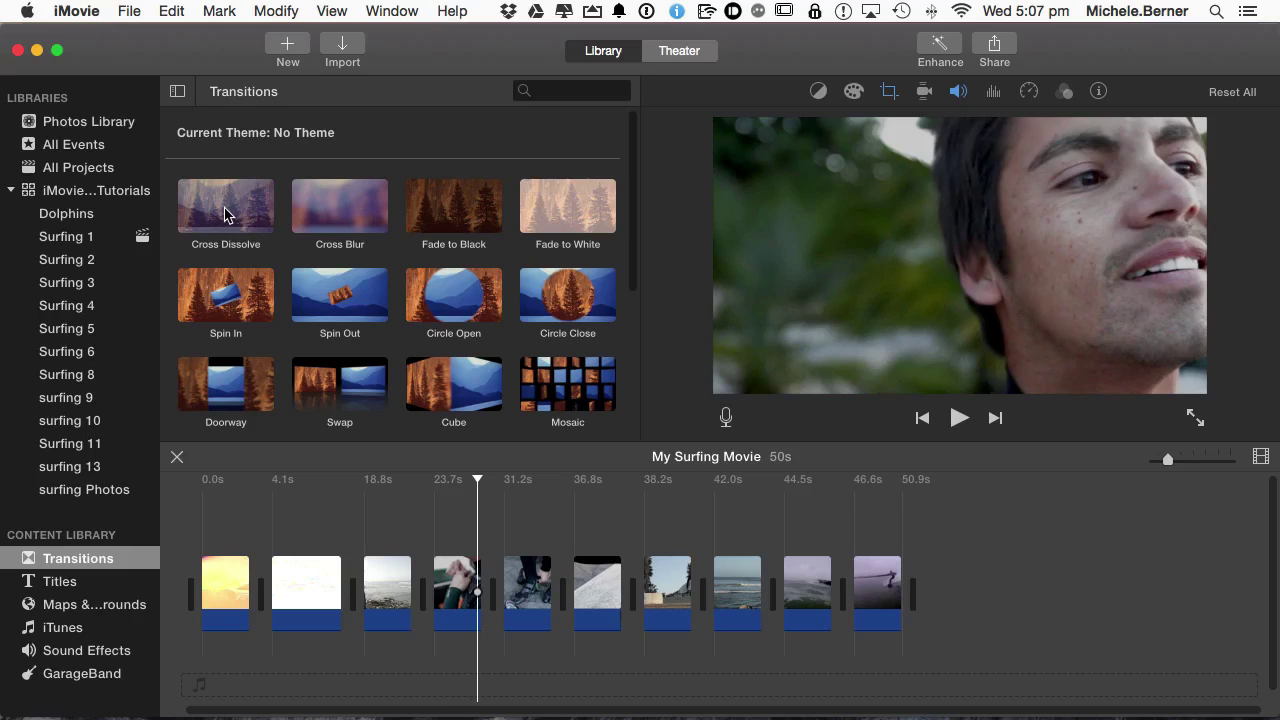
{"action": "mouse_move", "coordinate": [634, 133]}
{"action": "left_mouse_down"}
{"action": "mouse_move", "coordinate": [641, 299]}
{"action": "mouse_move", "coordinate": [635, 155]}
{"action": "left_mouse_up"}
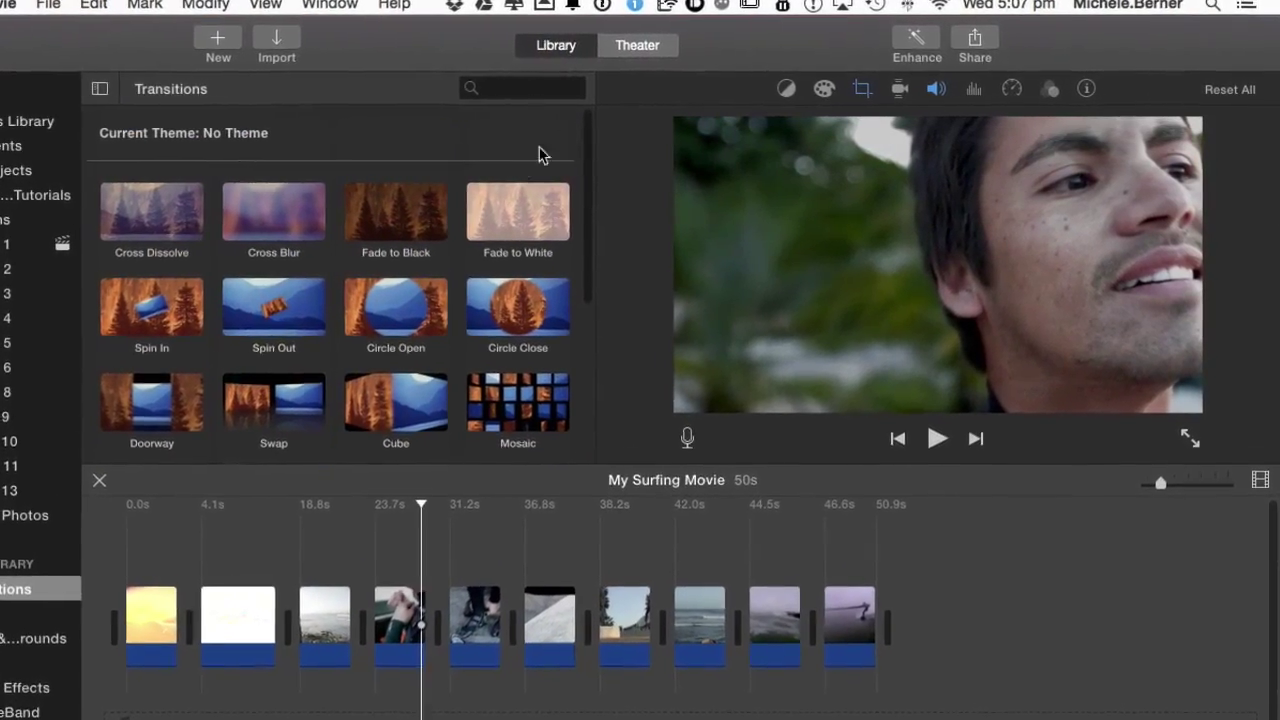
{"action": "left_click", "coordinate": [141, 209]}
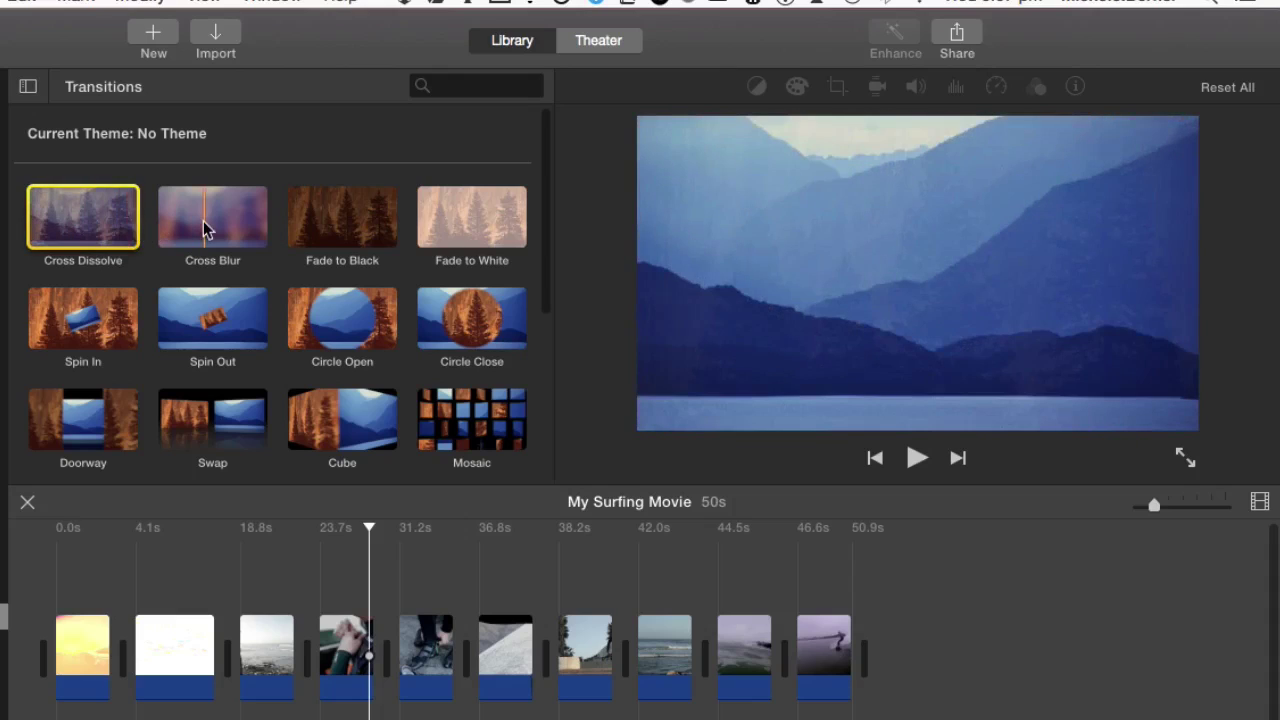
{"action": "left_click", "coordinate": [205, 228]}
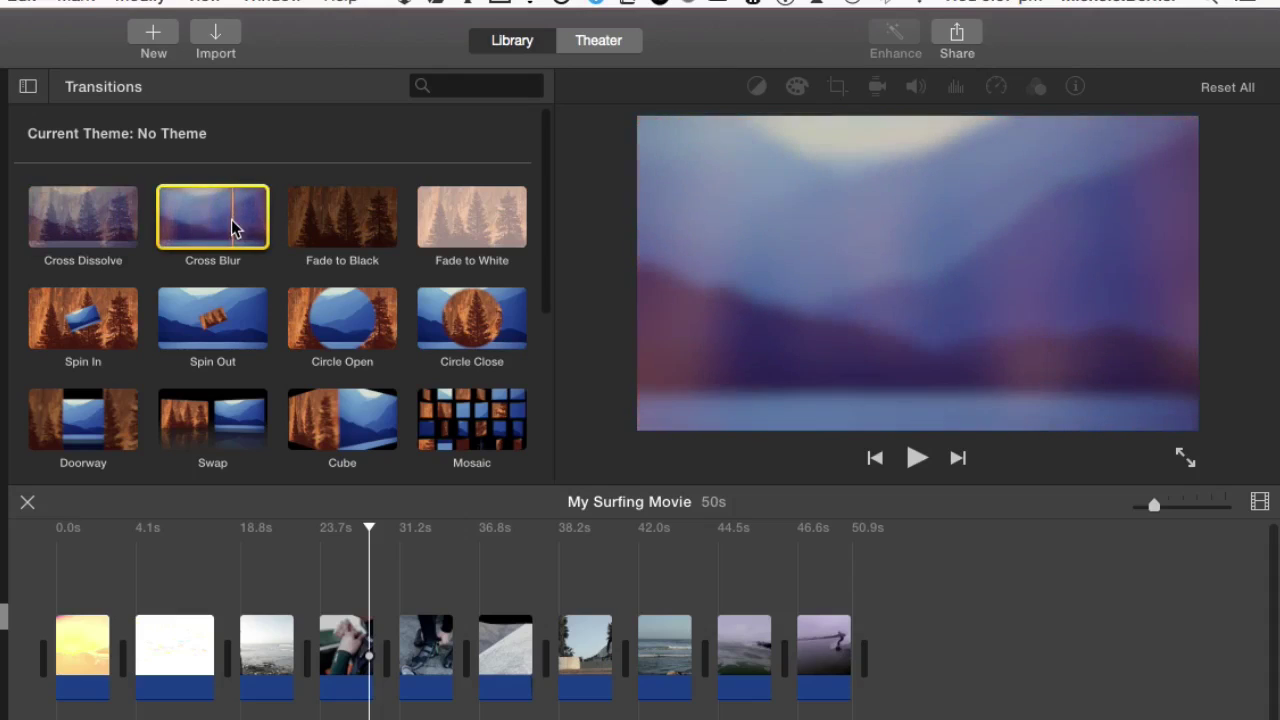
{"action": "left_click", "coordinate": [306, 226]}
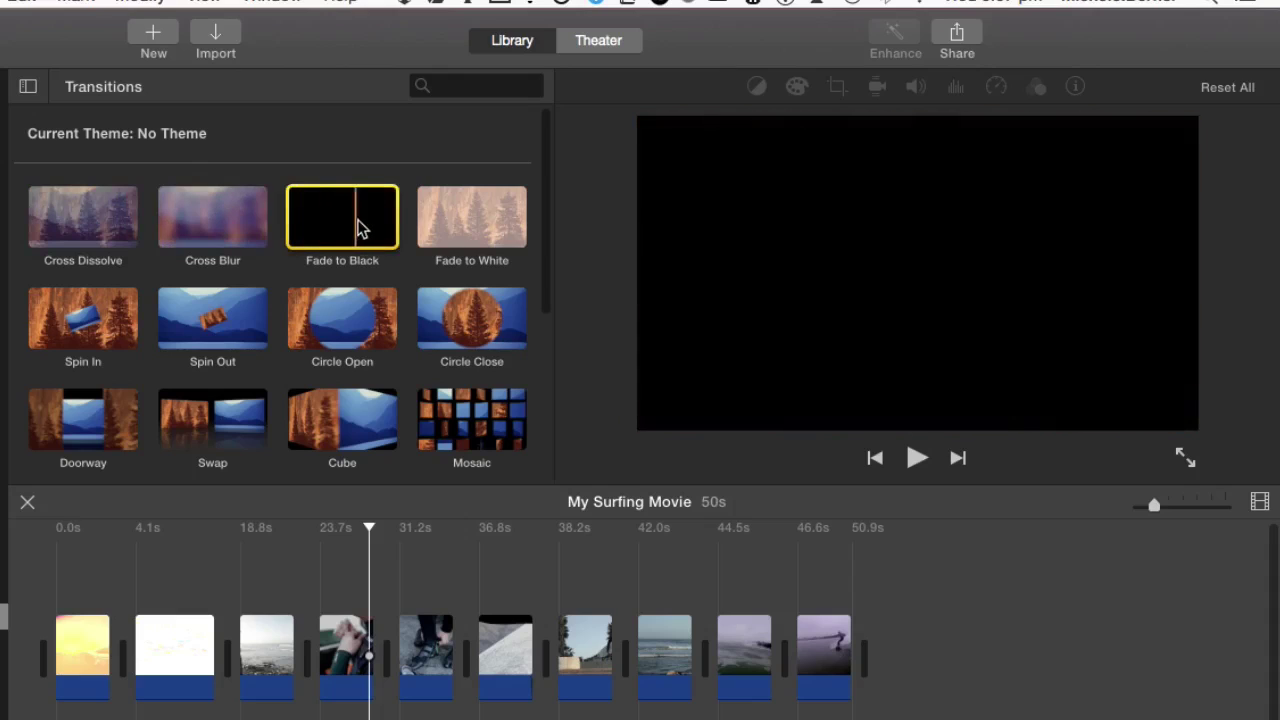
{"action": "left_click_drag", "start_coordinate": [545, 222], "coordinate": [542, 400]}
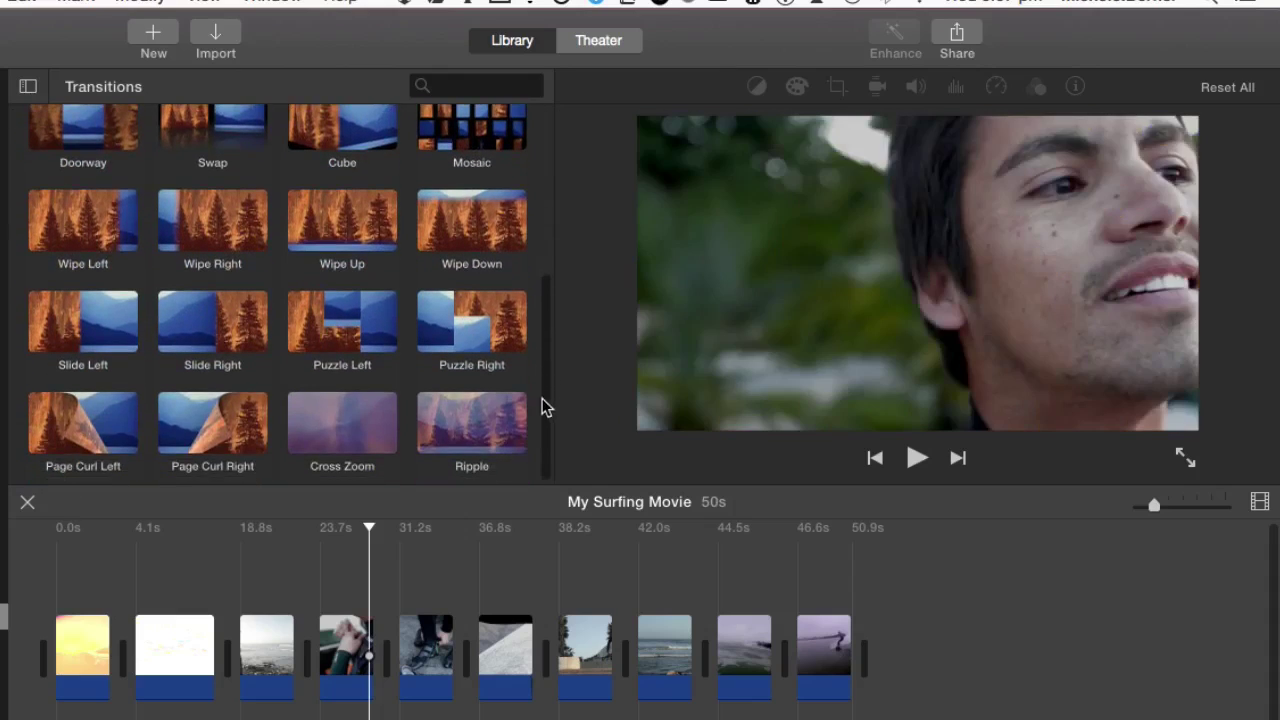
{"action": "left_click", "coordinate": [330, 432]}
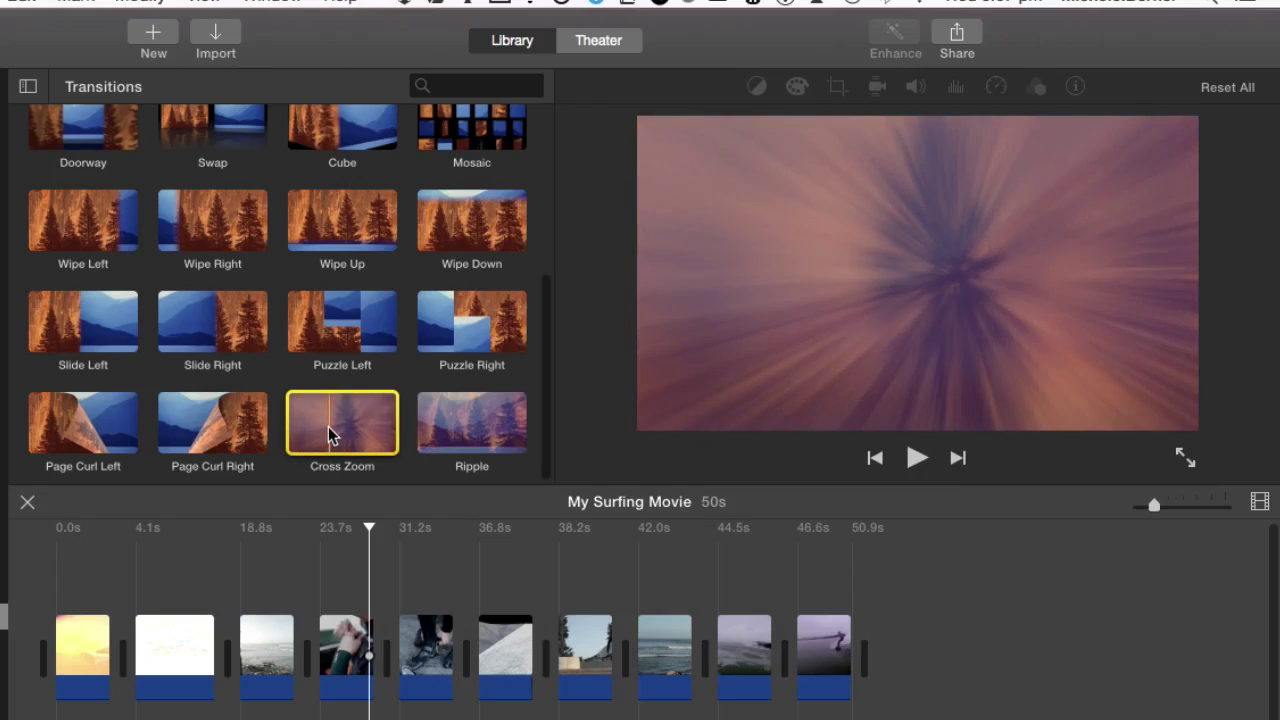
{"action": "left_click", "coordinate": [100, 217]}
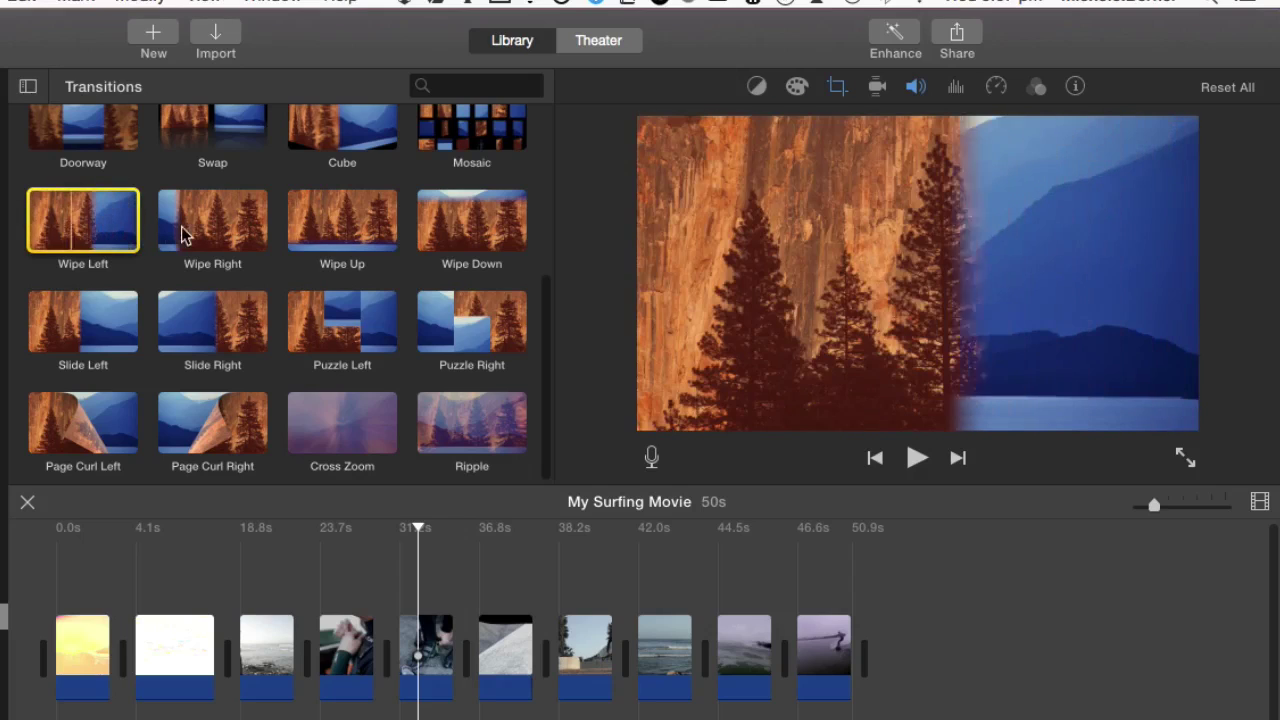
{"action": "left_click", "coordinate": [322, 322]}
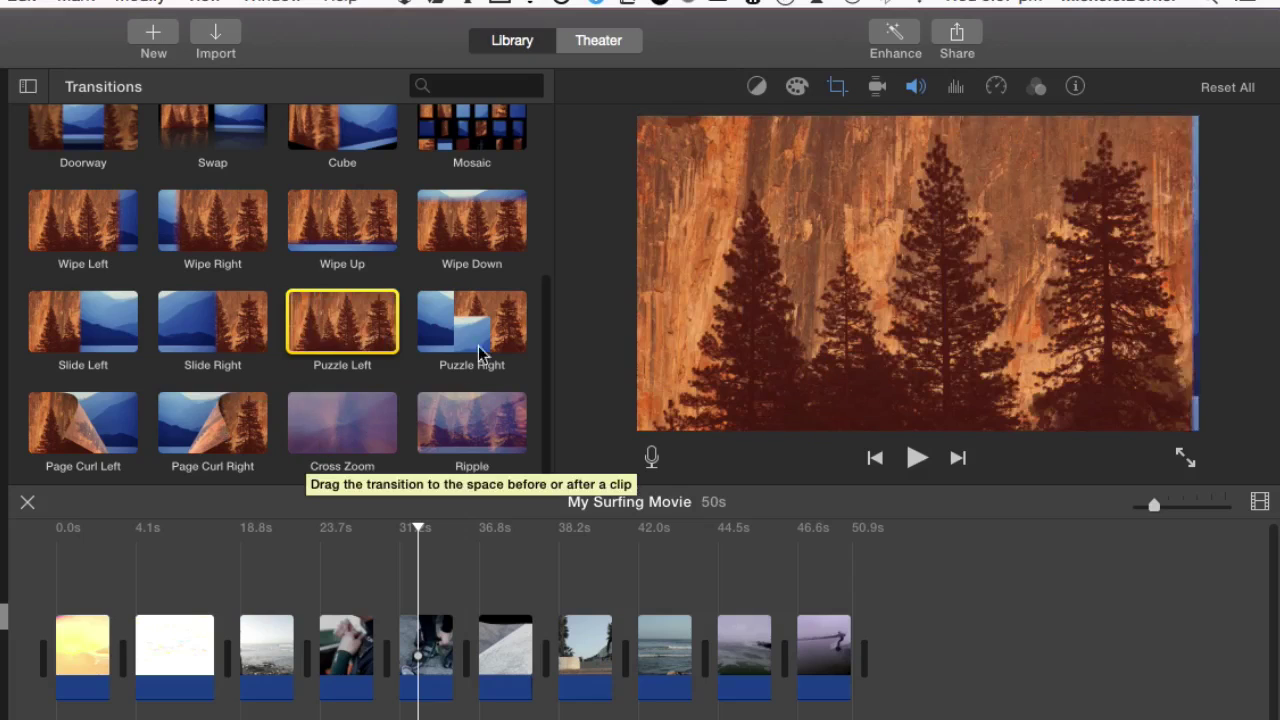
{"action": "left_click", "coordinate": [195, 420]}
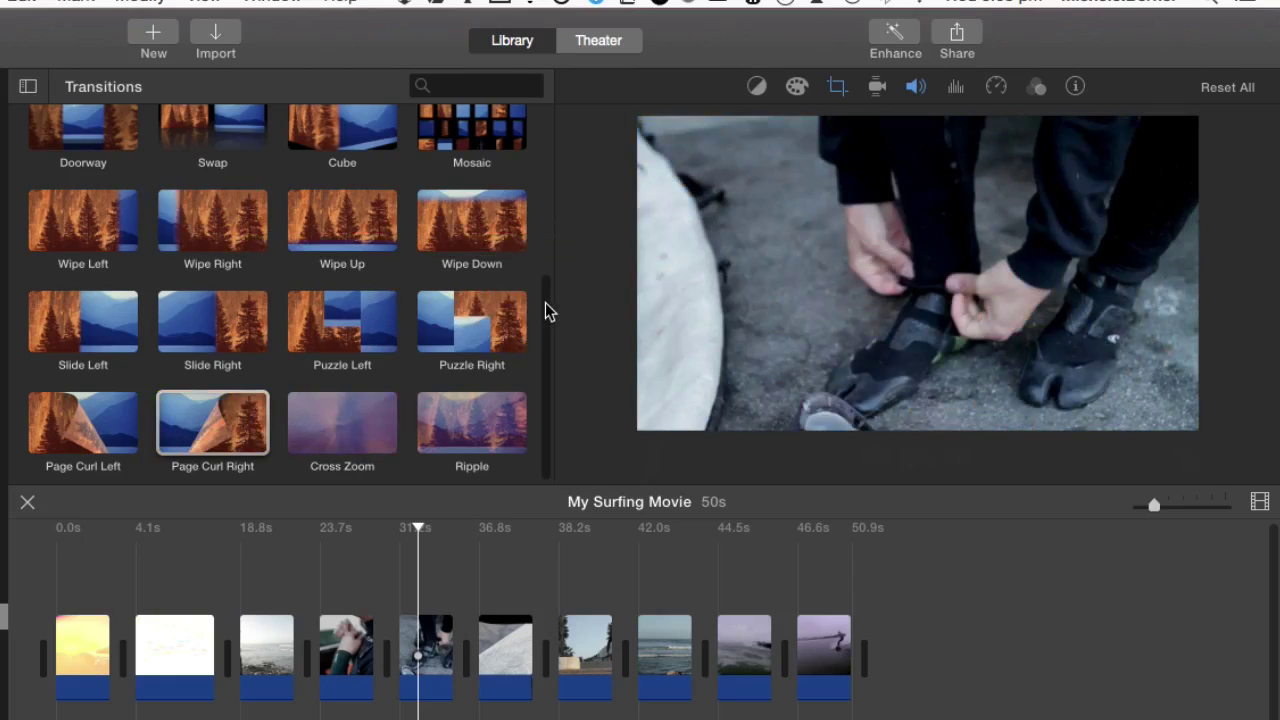
{"action": "left_click_drag", "start_coordinate": [551, 322], "coordinate": [555, 128]}
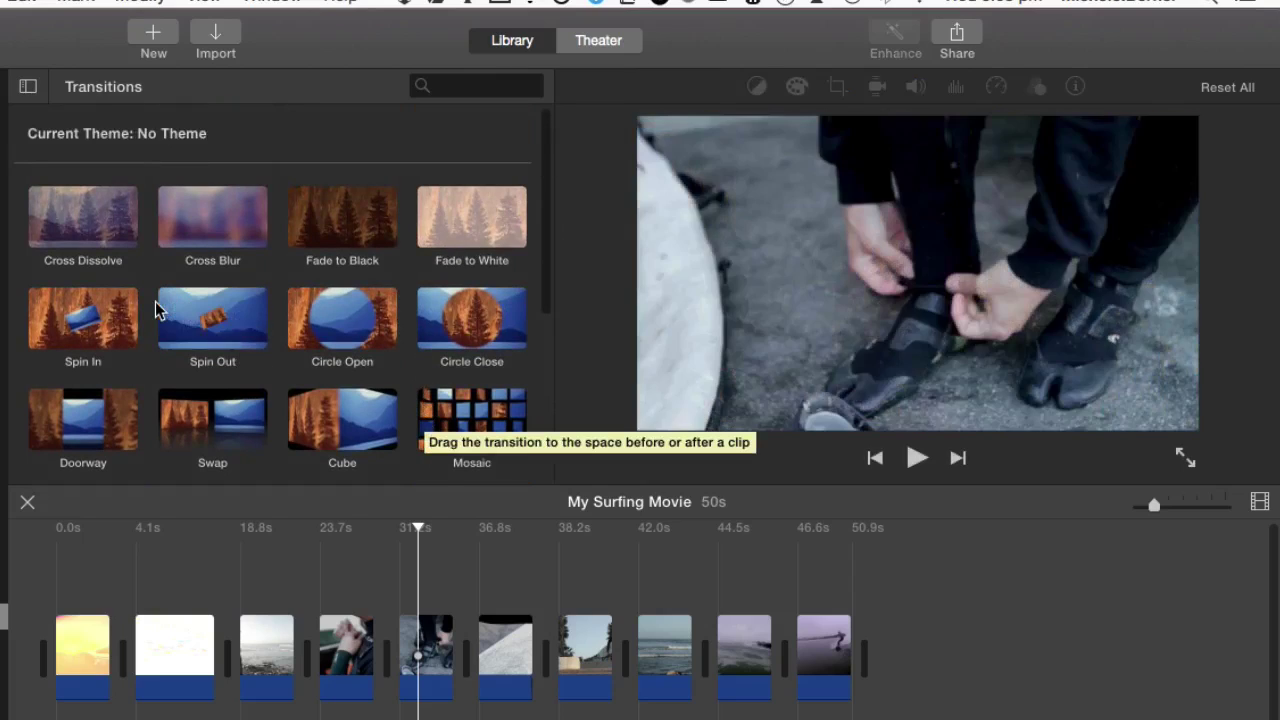
Preview Fade to Black and Cross Blur, then place a 1-second Fade to Black before the first clip.
{"action": "left_click", "coordinate": [352, 237]}
{"action": "left_click", "coordinate": [262, 240]}
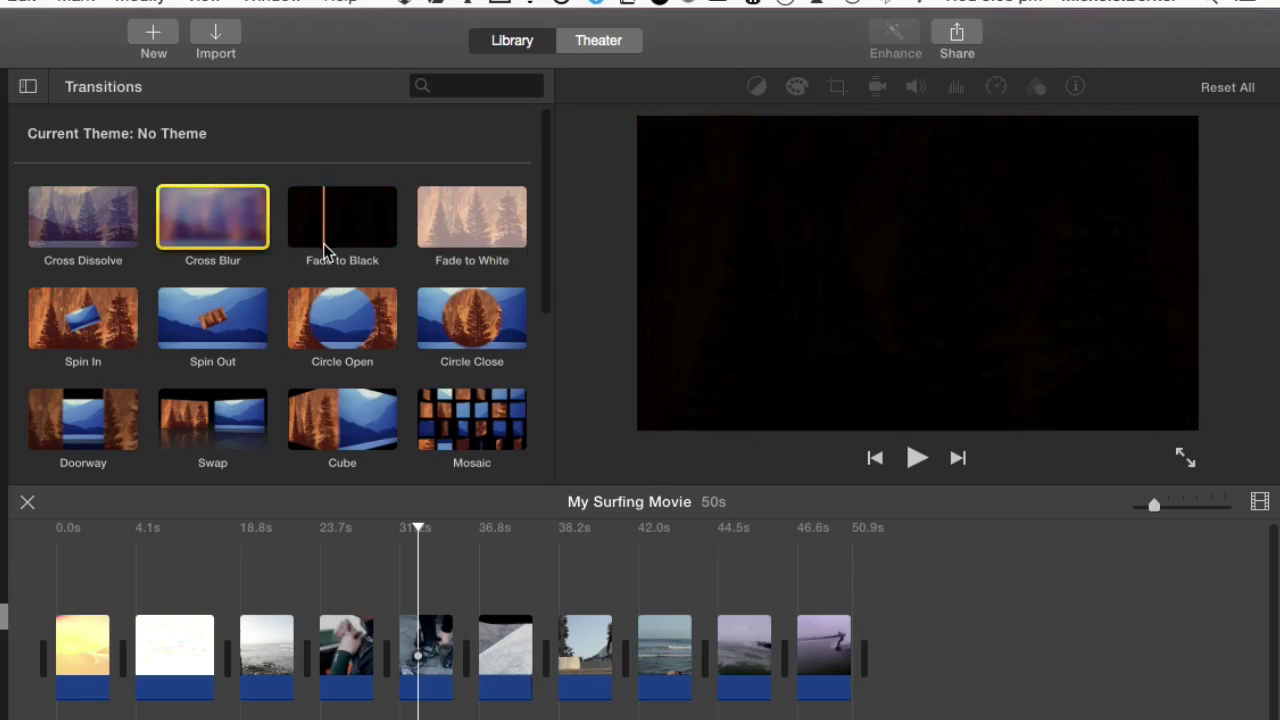
{"action": "left_click", "coordinate": [338, 232]}
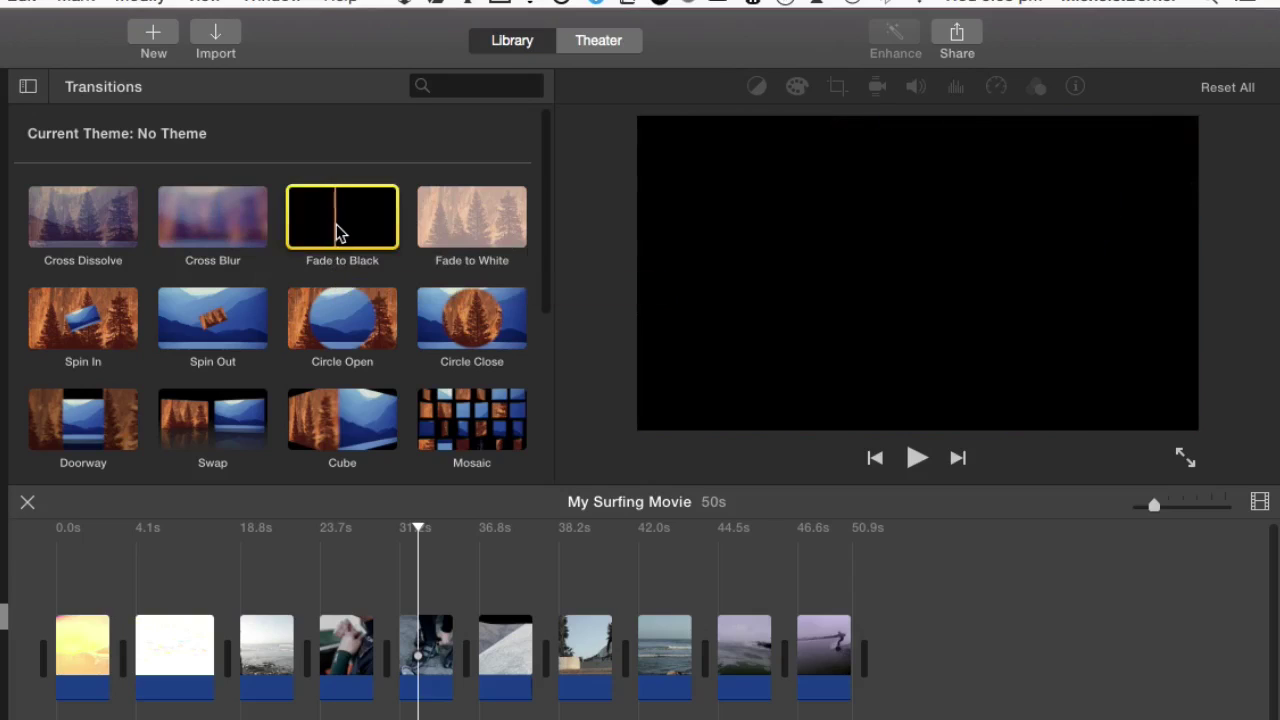
{"action": "left_click_drag", "start_coordinate": [358, 234], "coordinate": [44, 667]}
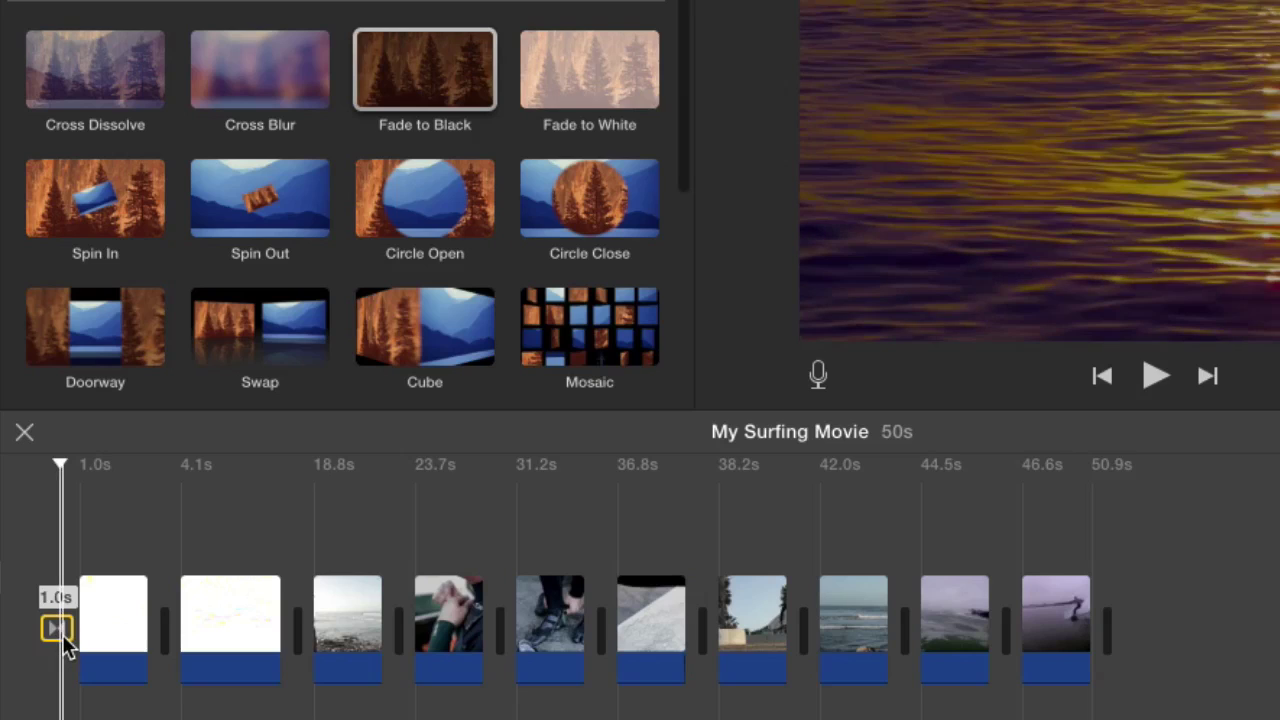
Swap the opening Fade to Black for a Cross Dissolve and trim the first clip to about 5.1s.
{"action": "key", "text": "Delete"}
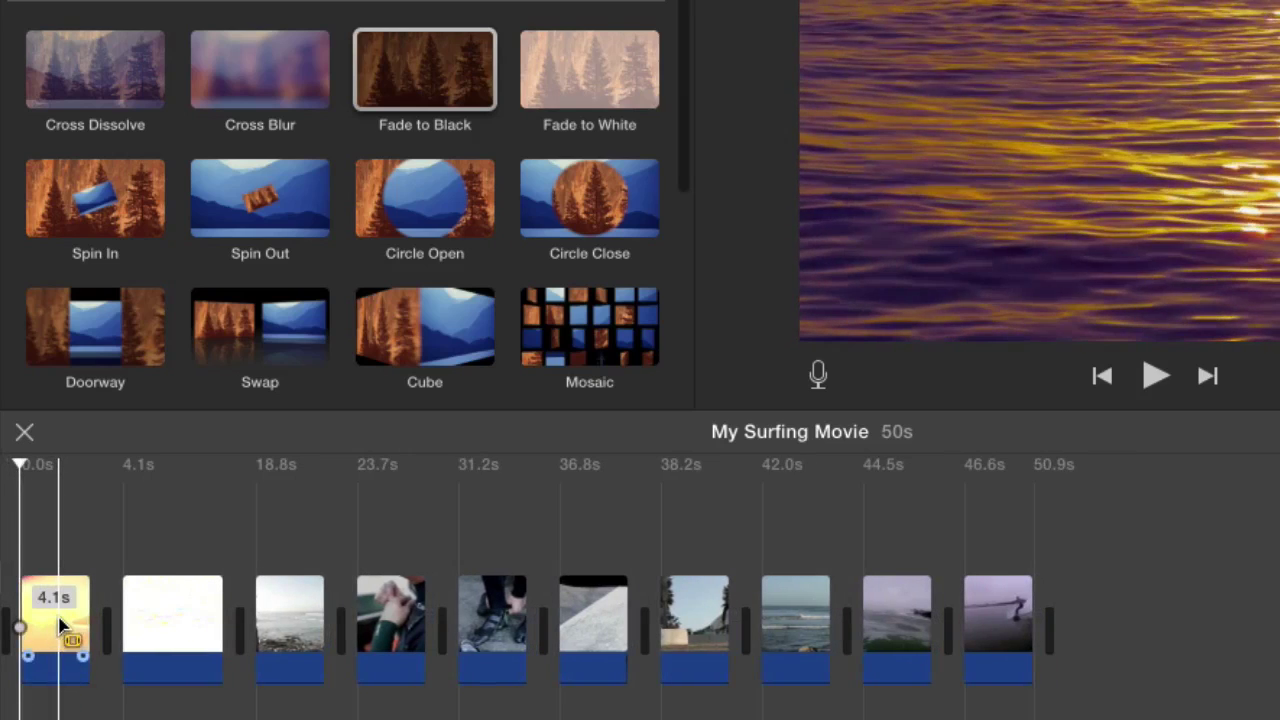
{"action": "left_click_drag", "start_coordinate": [41, 82], "coordinate": [30, 634]}
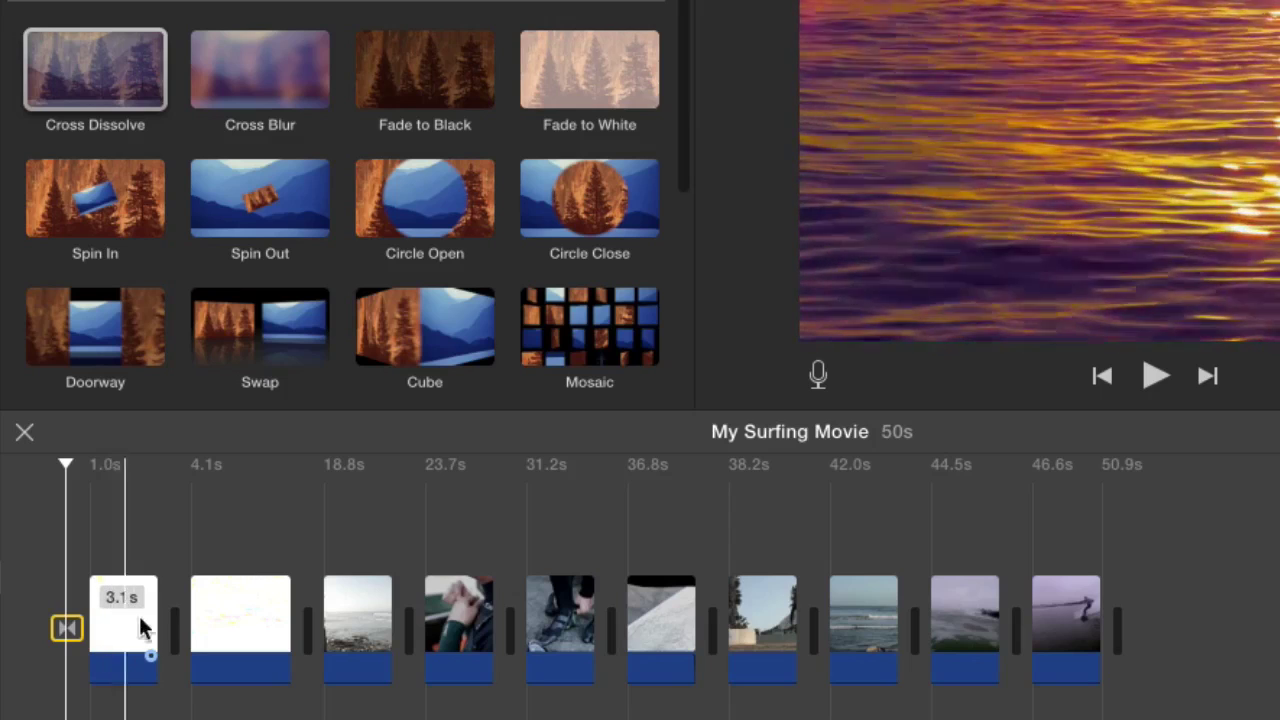
{"action": "left_click_drag", "start_coordinate": [145, 615], "coordinate": [197, 620]}
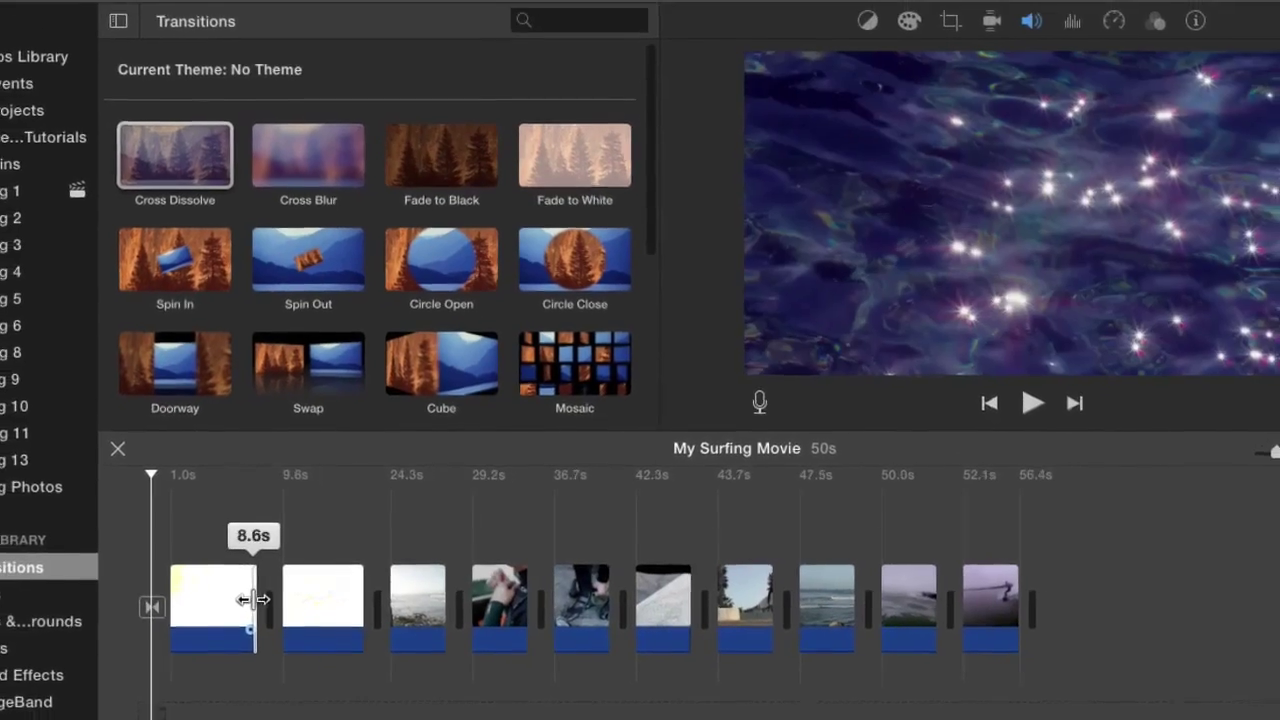
{"action": "left_click_drag", "start_coordinate": [253, 599], "coordinate": [226, 593]}
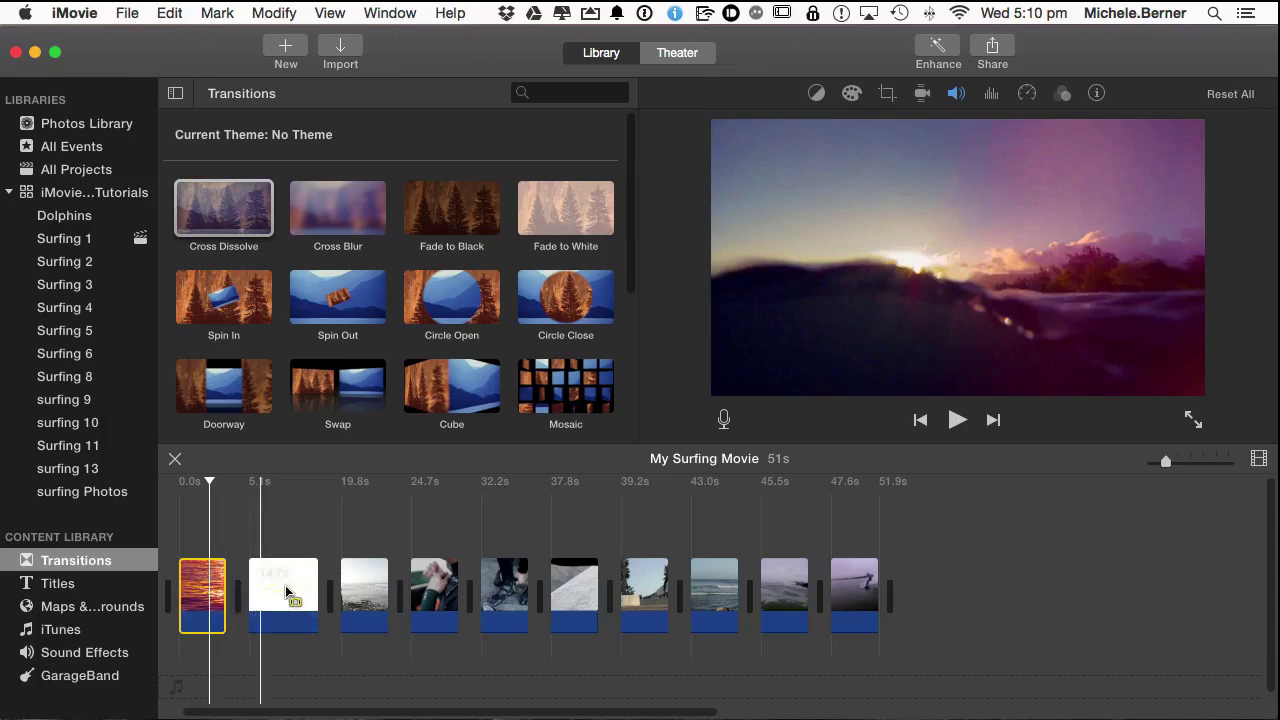
Enter 4.8 in the first clip's Info Duration field and confirm it.
{"action": "left_click", "coordinate": [1097, 90]}
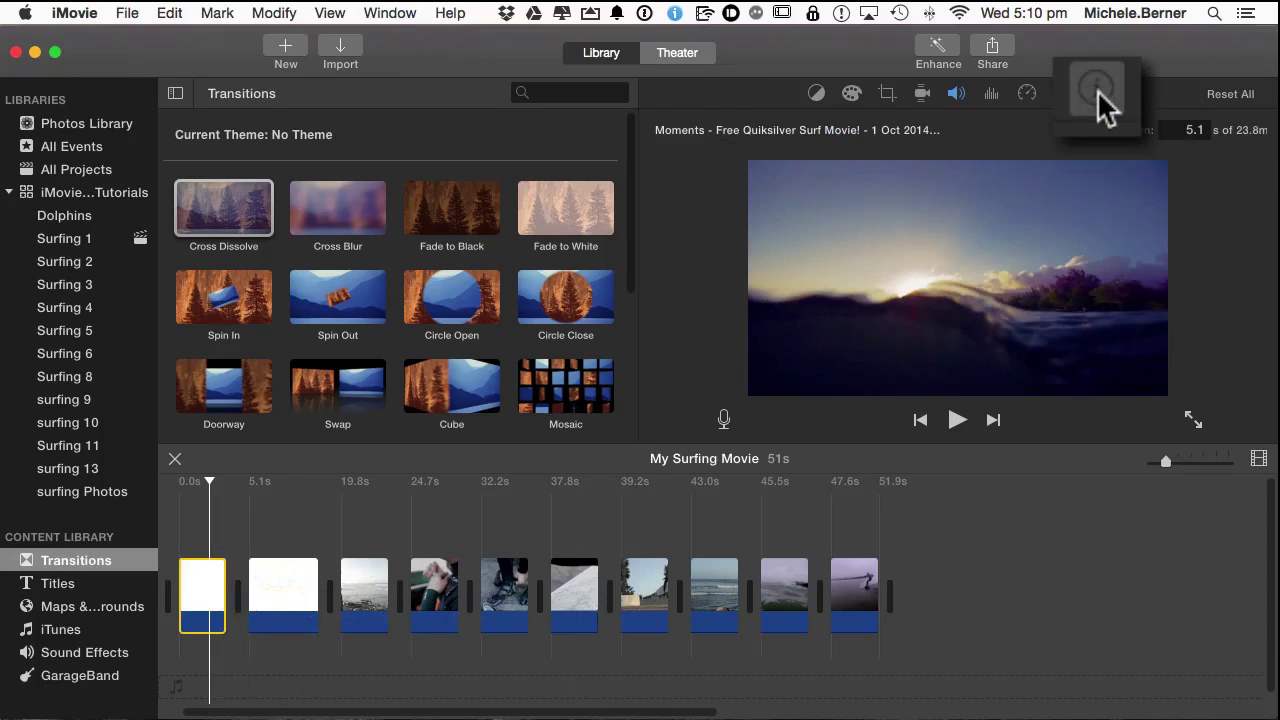
{"action": "left_click_drag", "start_coordinate": [1068, 127], "coordinate": [1150, 133]}
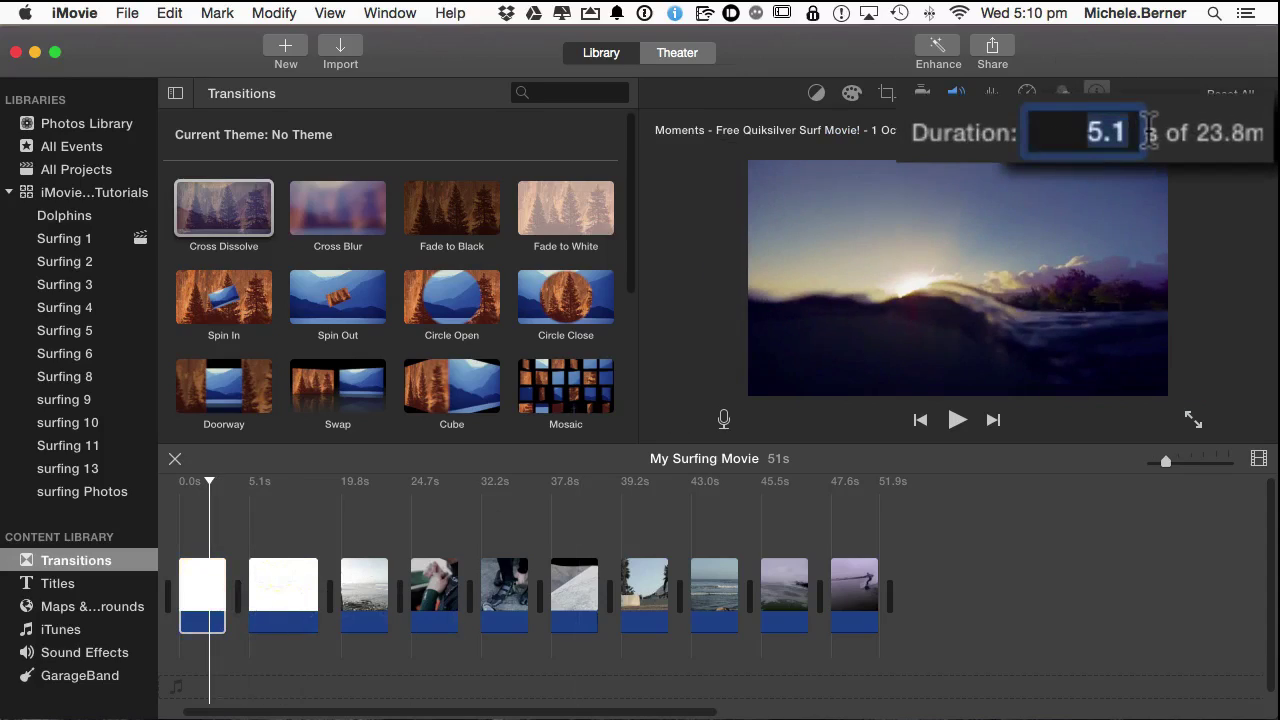
{"action": "type", "text": "4.8"}
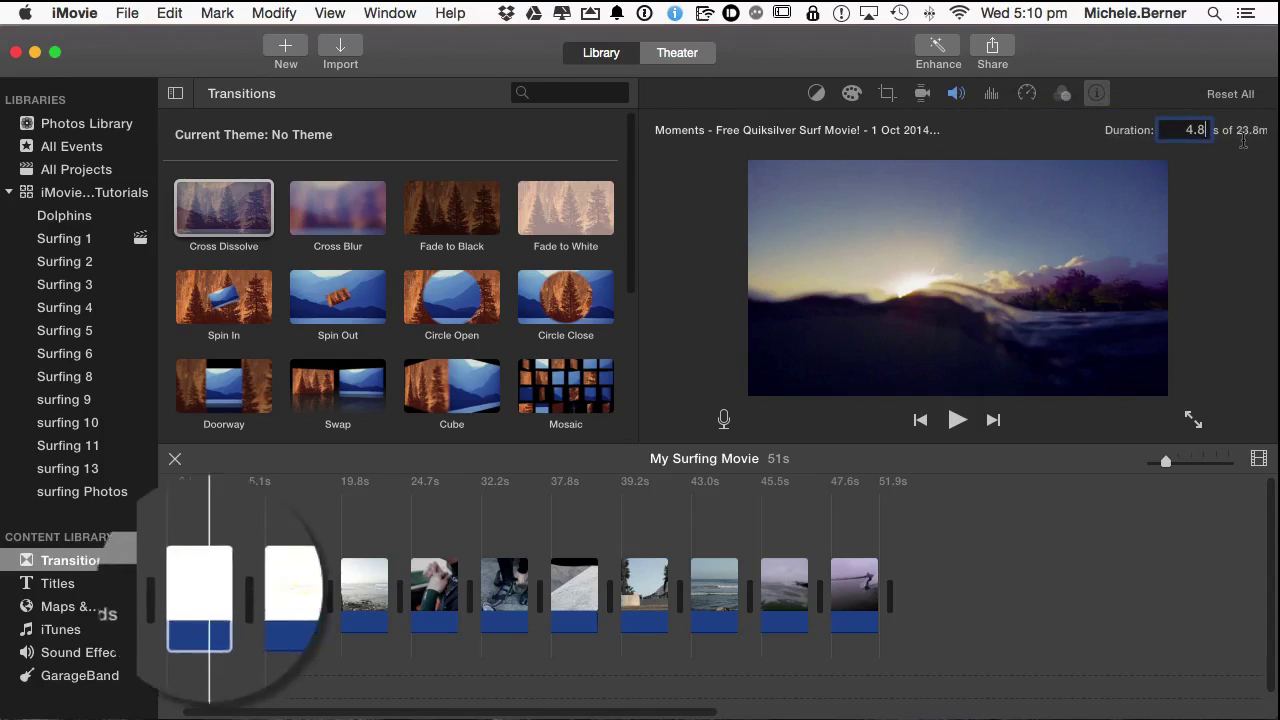
{"action": "key", "text": "Return"}
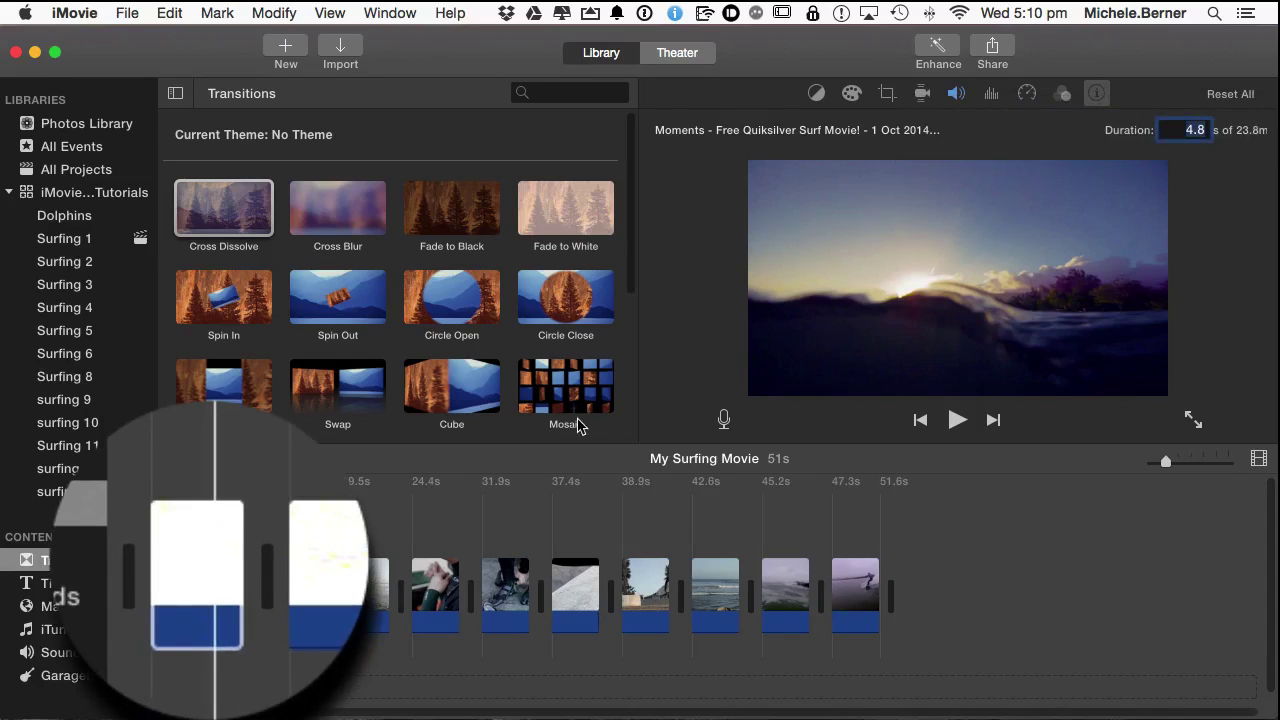
{"action": "left_click", "coordinate": [197, 575]}
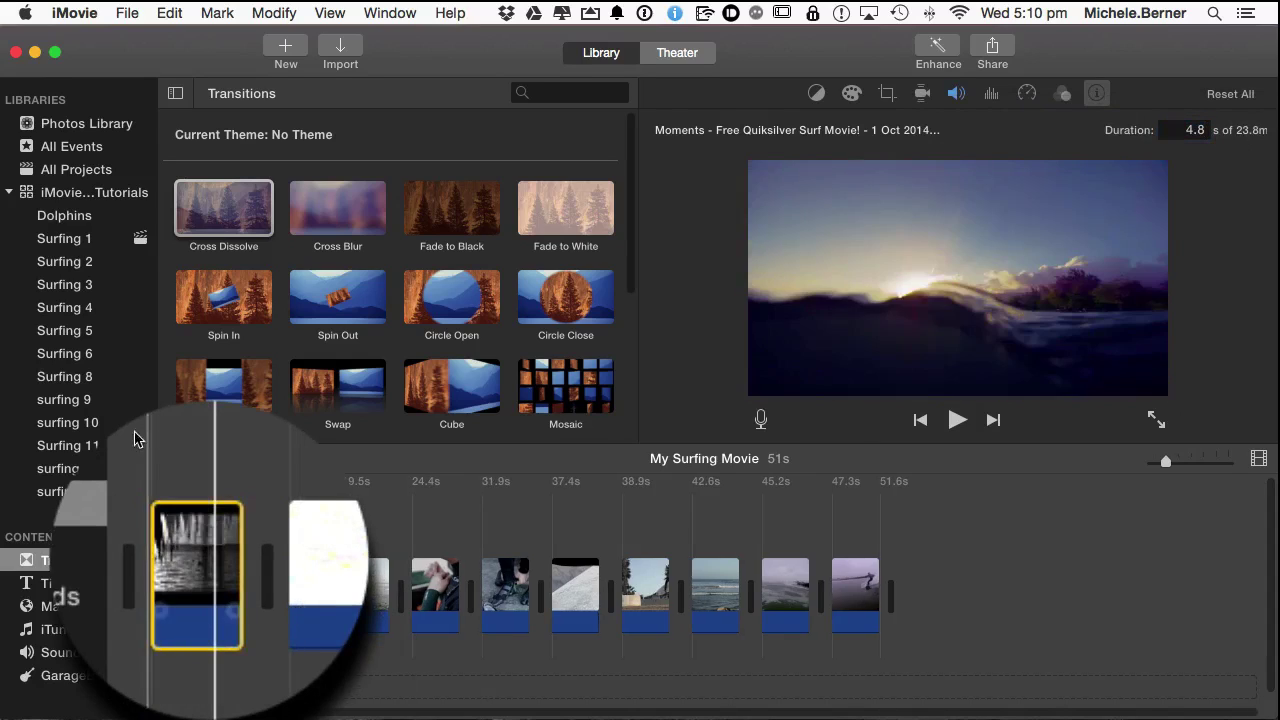
Add Fade to Black at the movie start and apply a 2.0-second duration to it.
{"action": "left_click", "coordinate": [203, 219]}
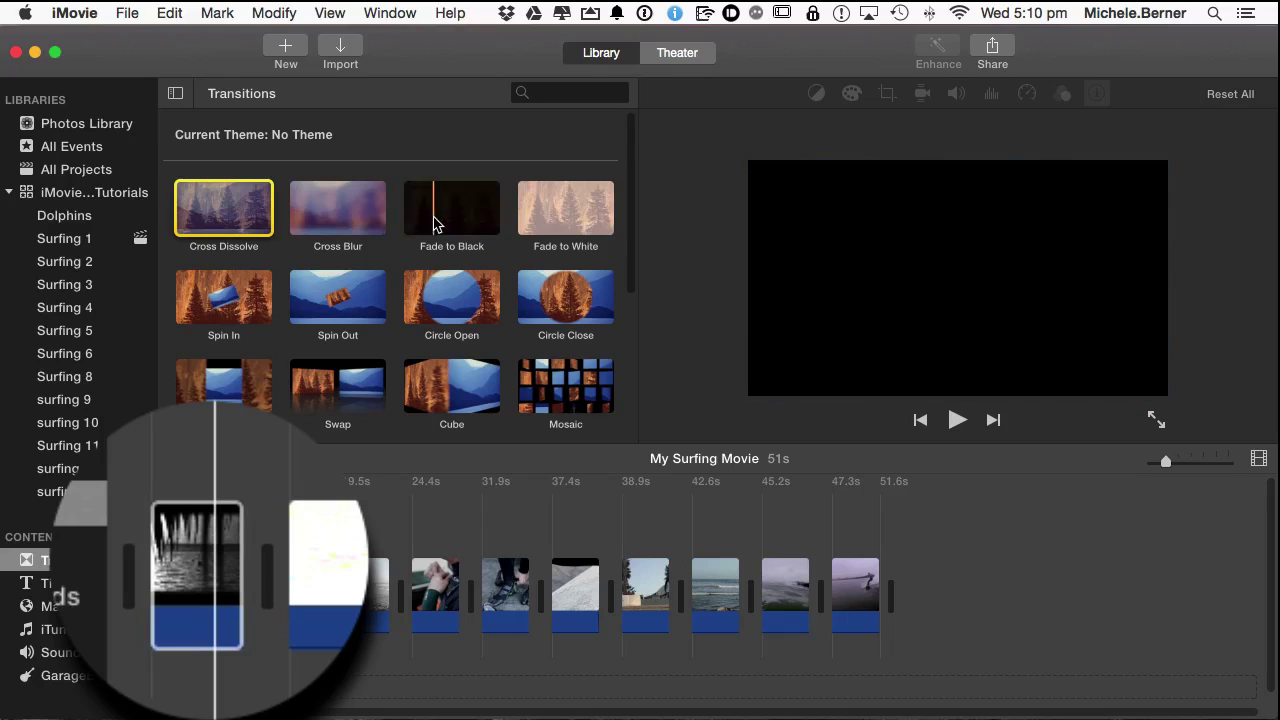
{"action": "left_click_drag", "start_coordinate": [429, 206], "coordinate": [150, 595]}
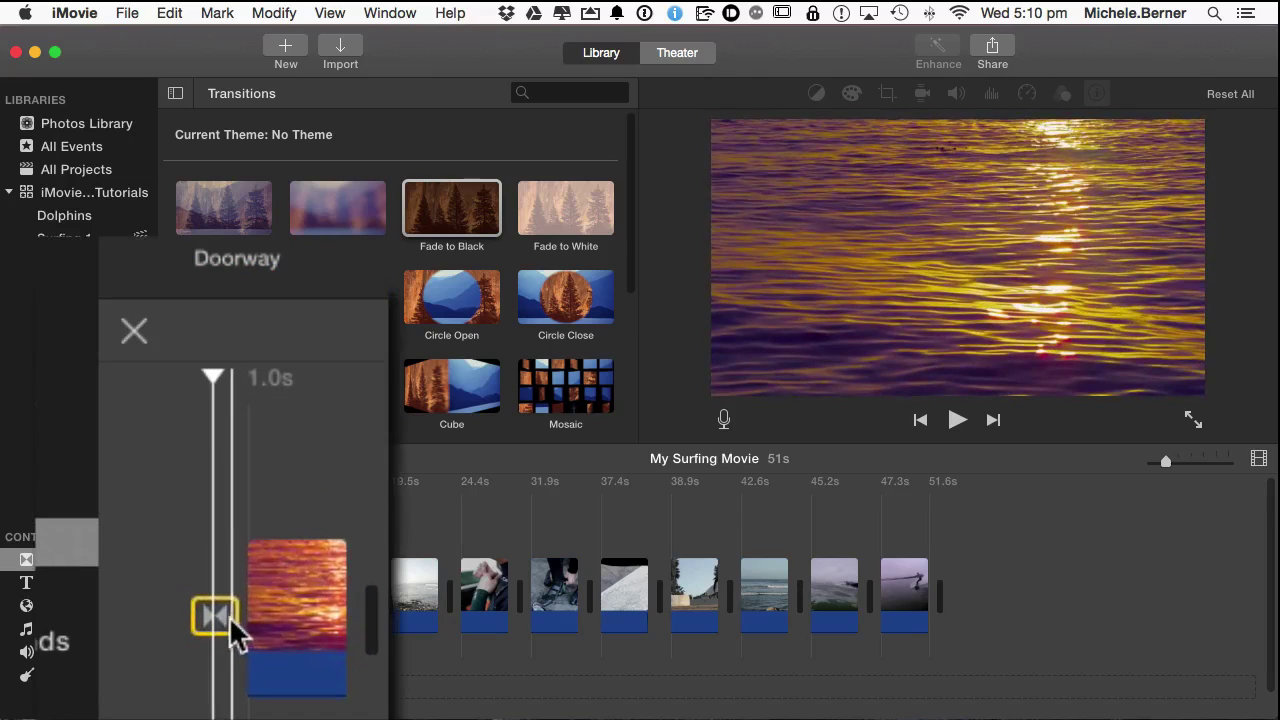
{"action": "mouse_move", "coordinate": [223, 615]}
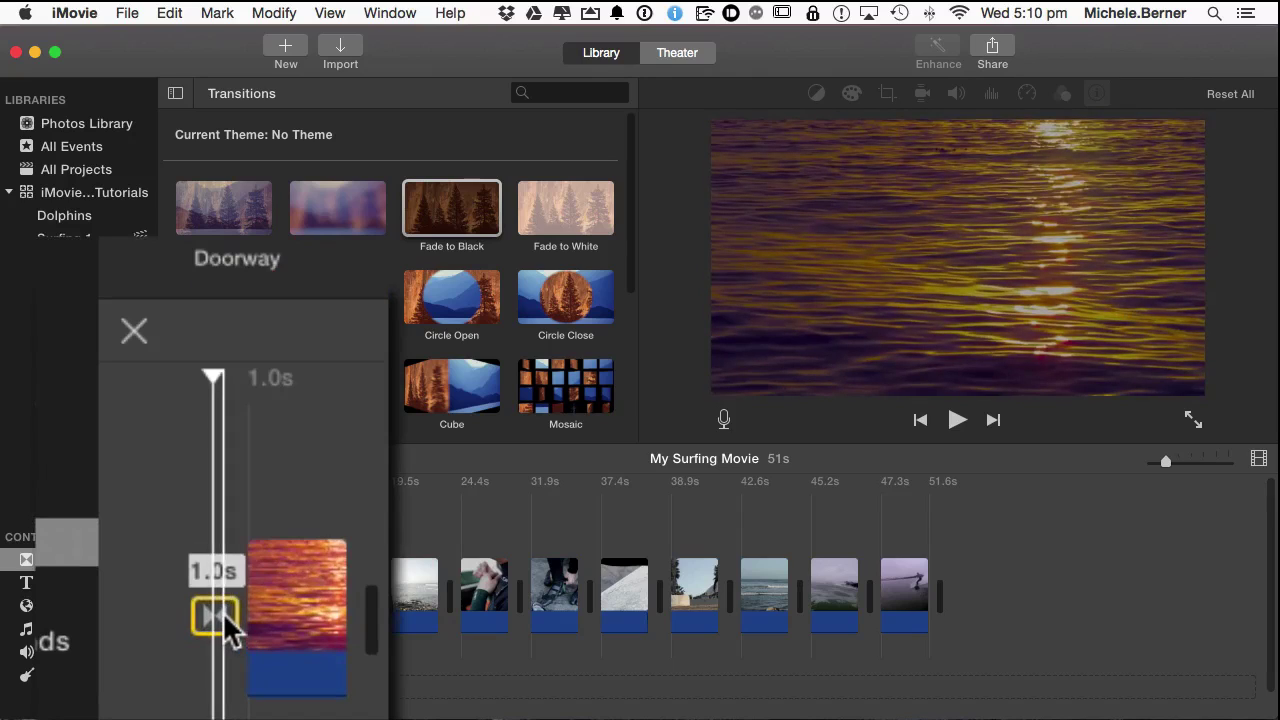
{"action": "double_click", "coordinate": [216, 616]}
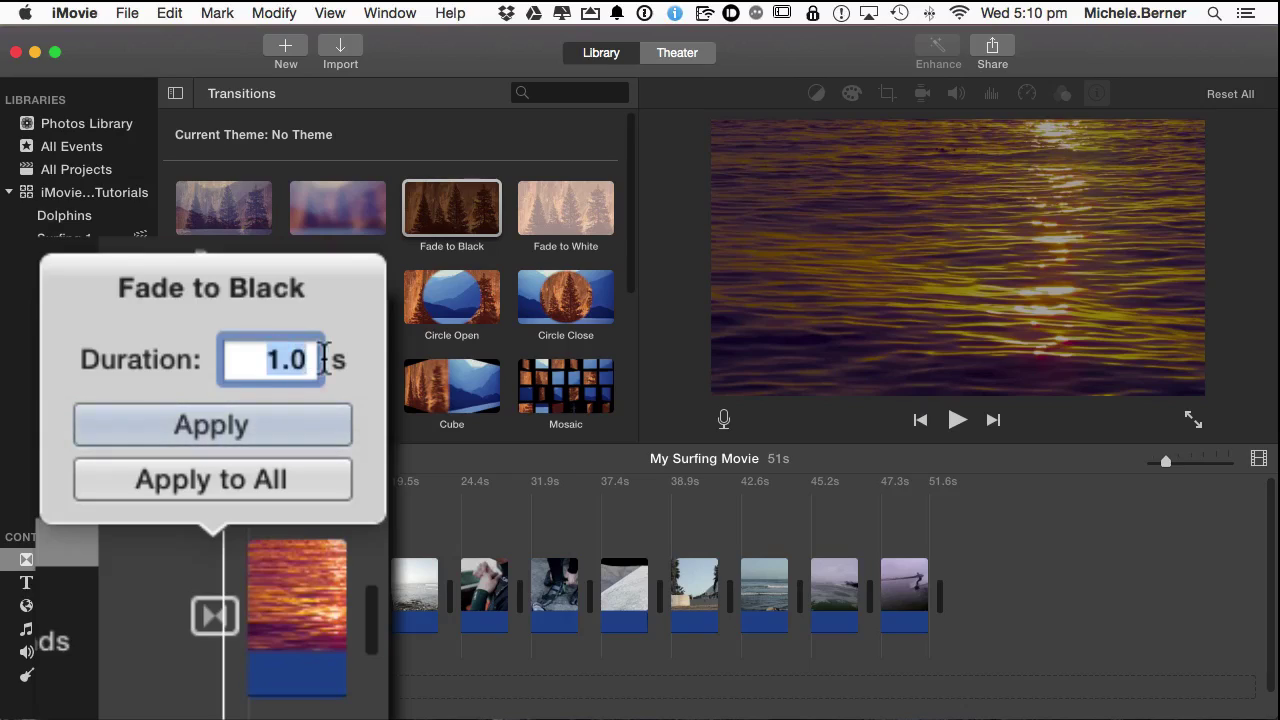
{"action": "type", "text": "2.0"}
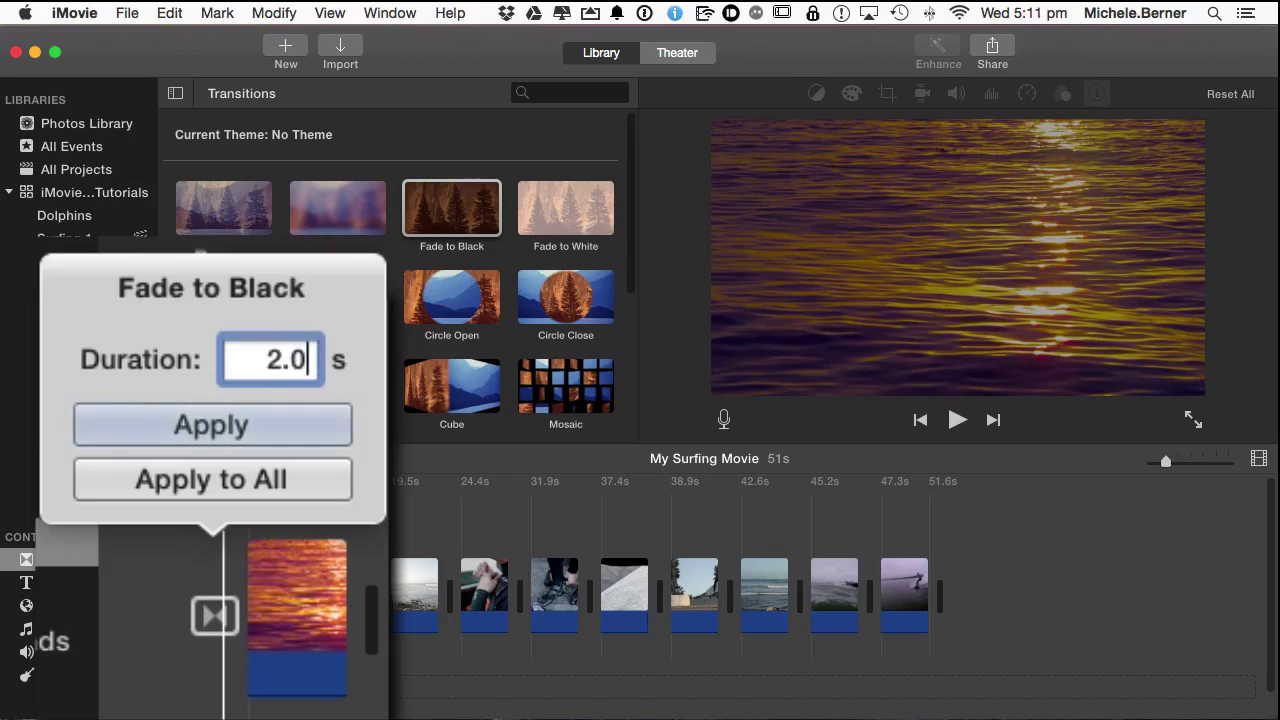
{"action": "left_click", "coordinate": [237, 420]}
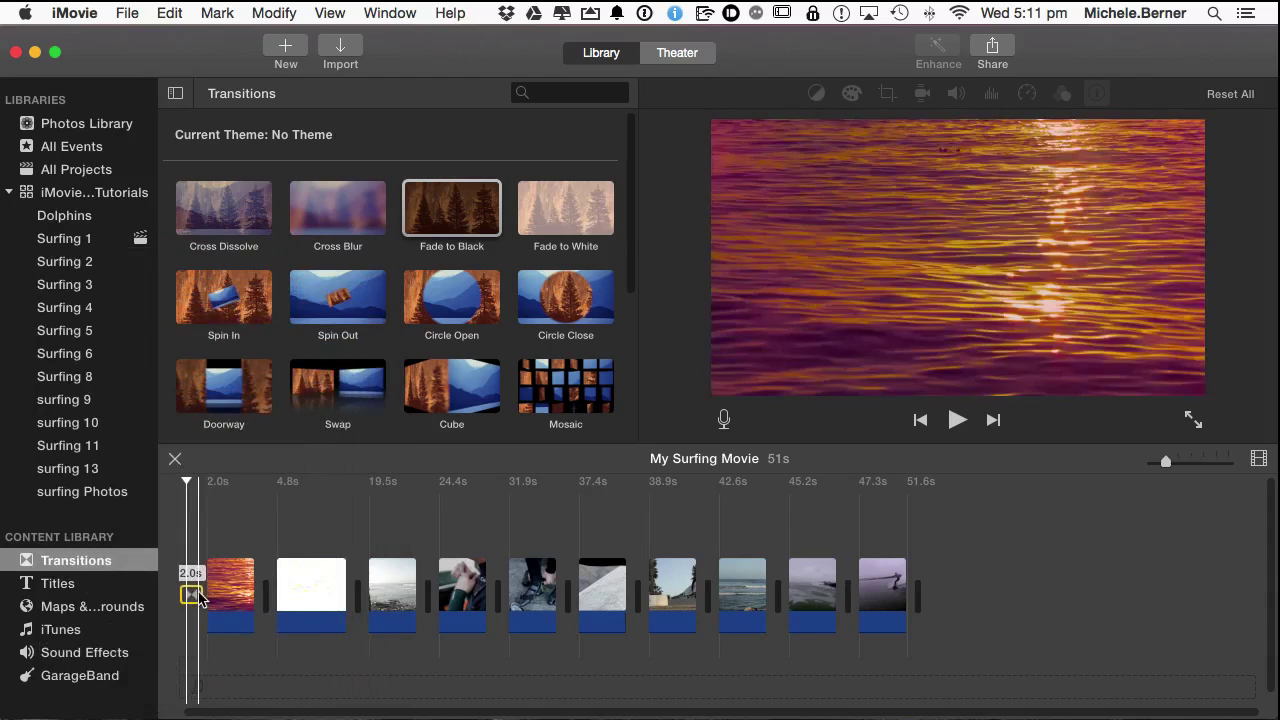
Select the white title clip, toggle clip info off and on, then step to the third clip.
{"action": "left_click", "coordinate": [293, 599]}
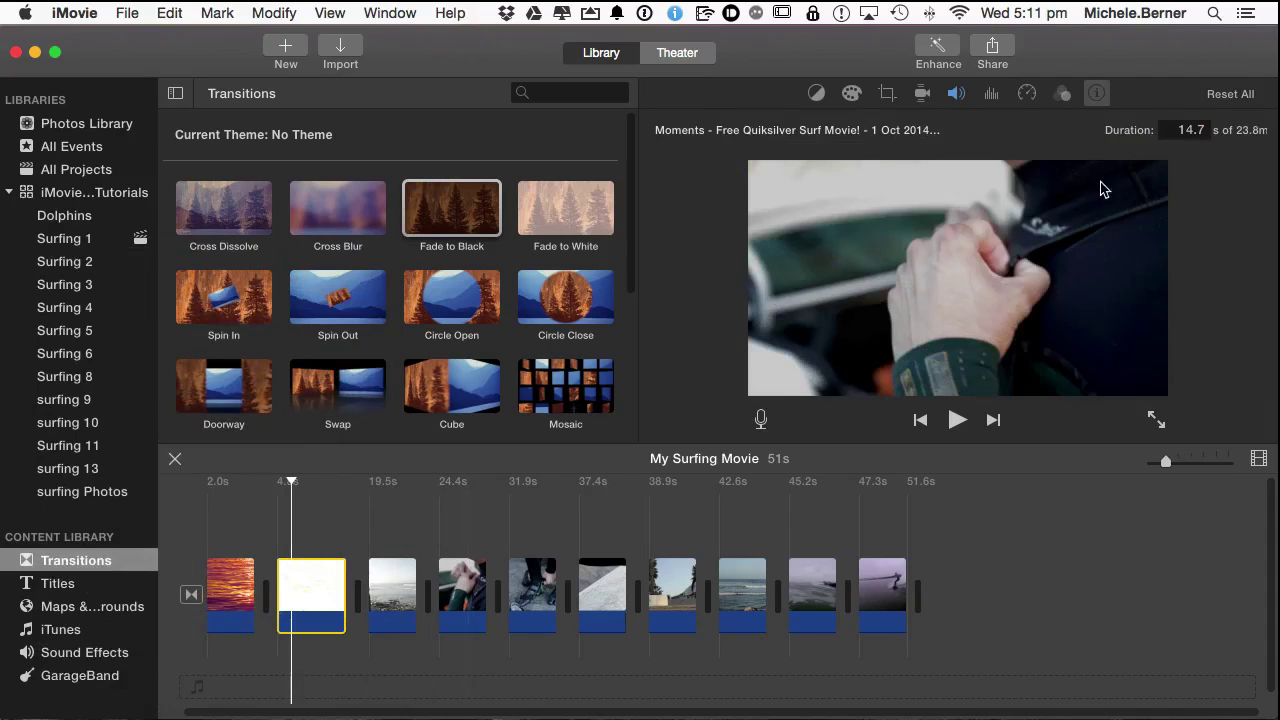
{"action": "left_click", "coordinate": [1097, 93]}
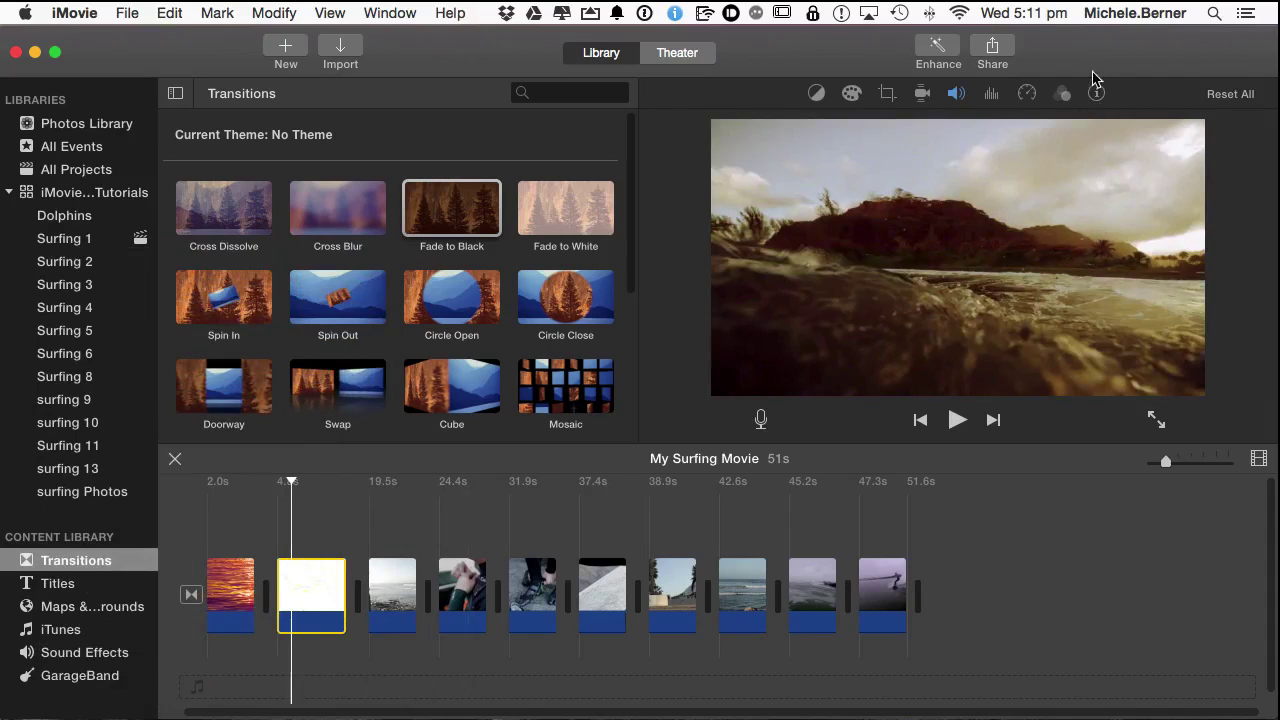
{"action": "left_click", "coordinate": [1097, 93]}
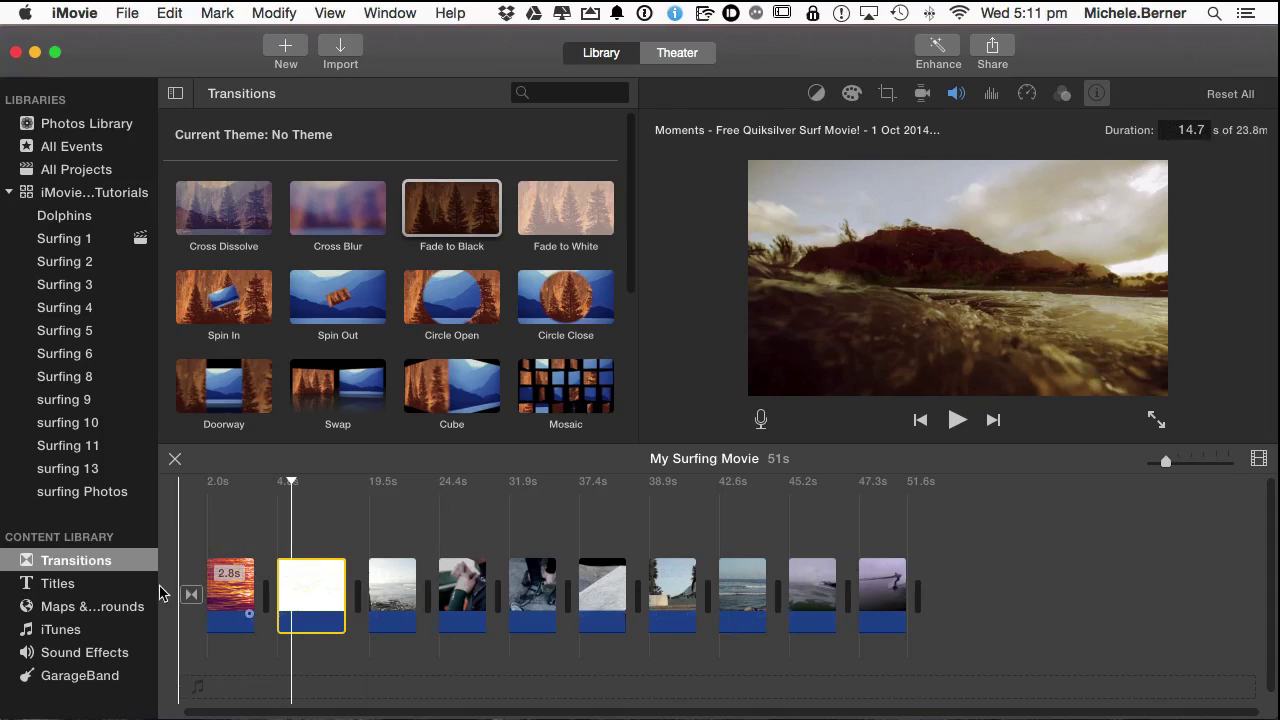
{"action": "key", "text": "Down"}
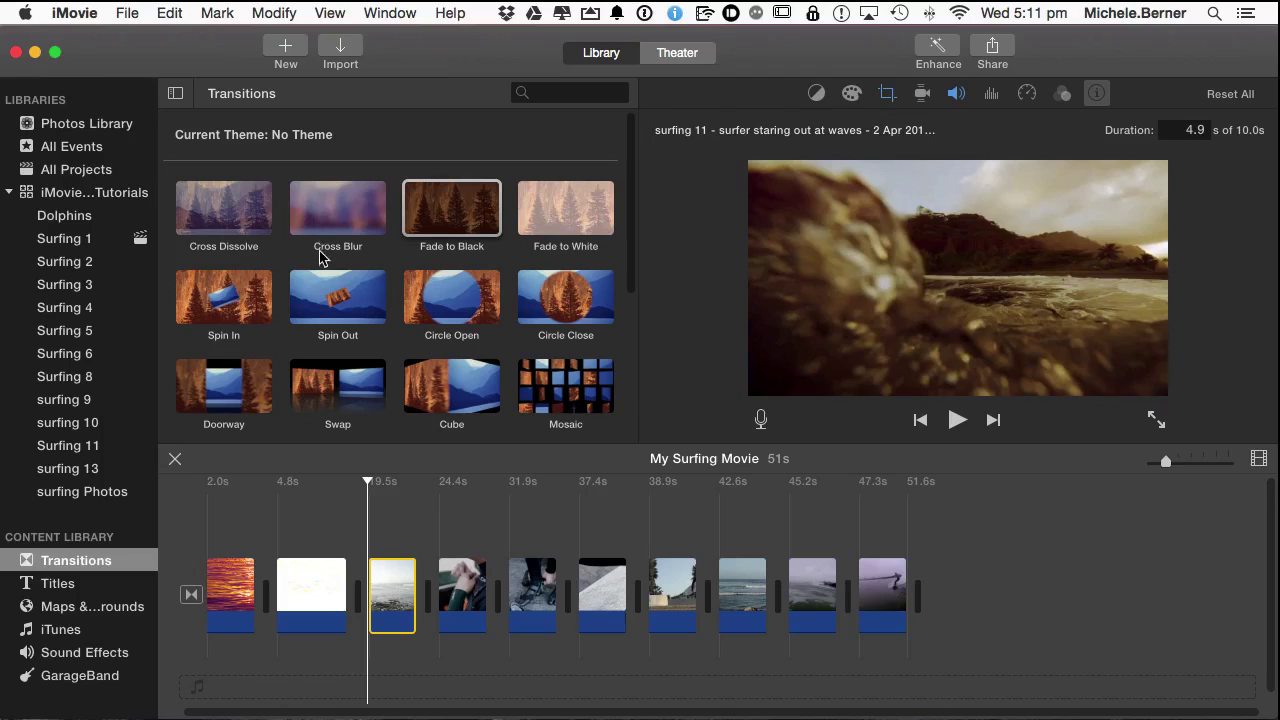
Drop Cross Dissolve transitions into the gaps after clips 3, 4 and 5.
{"action": "left_click", "coordinate": [236, 215]}
{"action": "mouse_move", "coordinate": [236, 215]}
{"action": "left_mouse_down"}
{"action": "mouse_move", "coordinate": [335, 318]}
{"action": "mouse_move", "coordinate": [429, 491]}
{"action": "mouse_move", "coordinate": [455, 598]}
{"action": "left_mouse_up"}
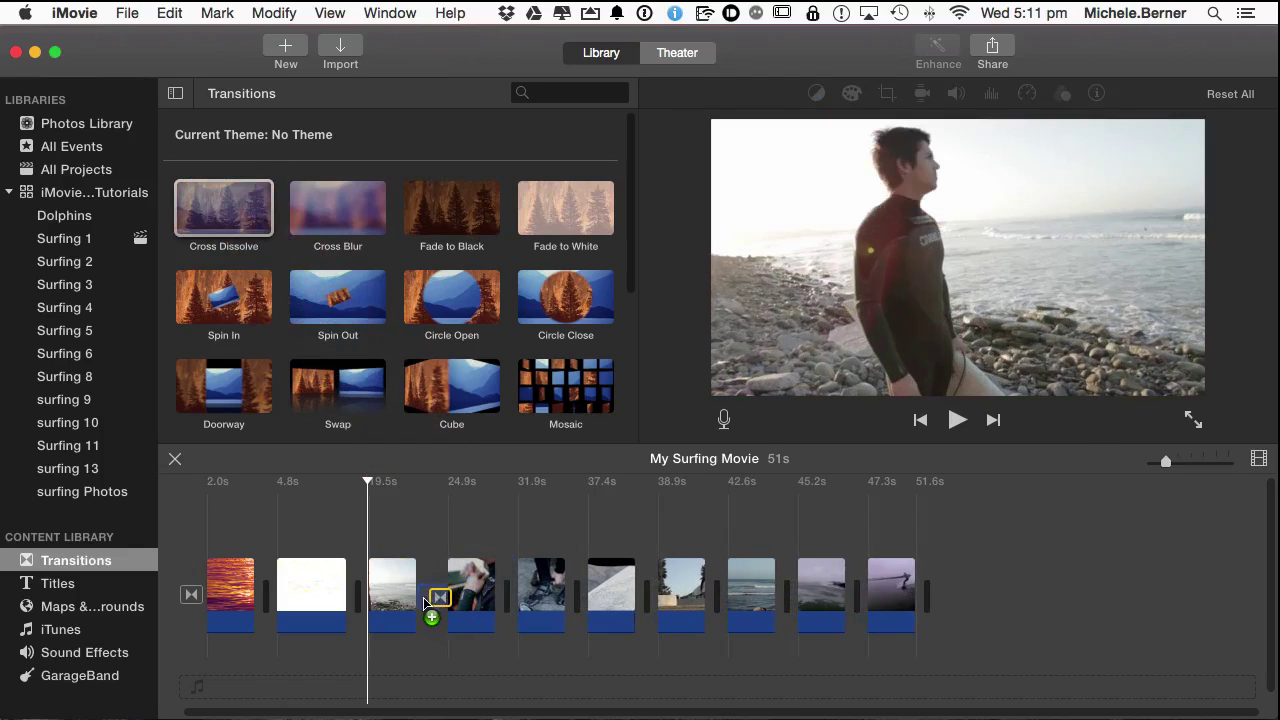
{"action": "left_click_drag", "start_coordinate": [424, 597], "coordinate": [426, 597]}
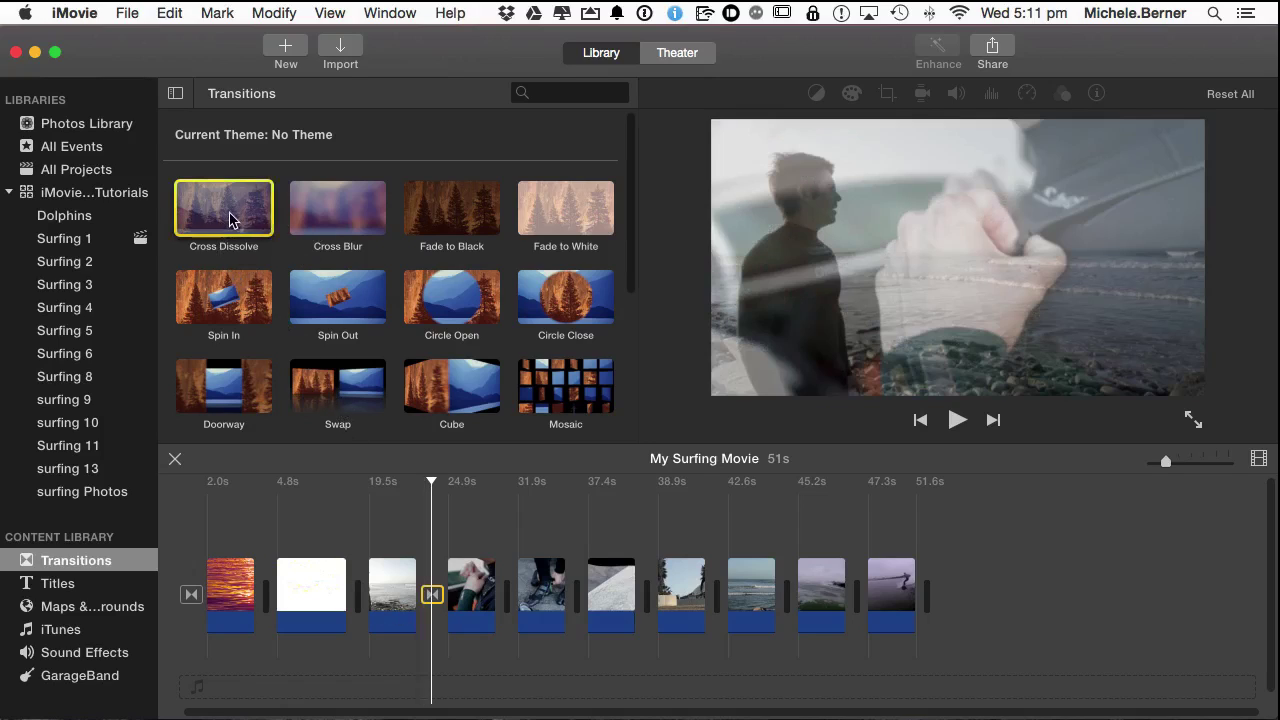
{"action": "left_click_drag", "start_coordinate": [230, 220], "coordinate": [511, 594]}
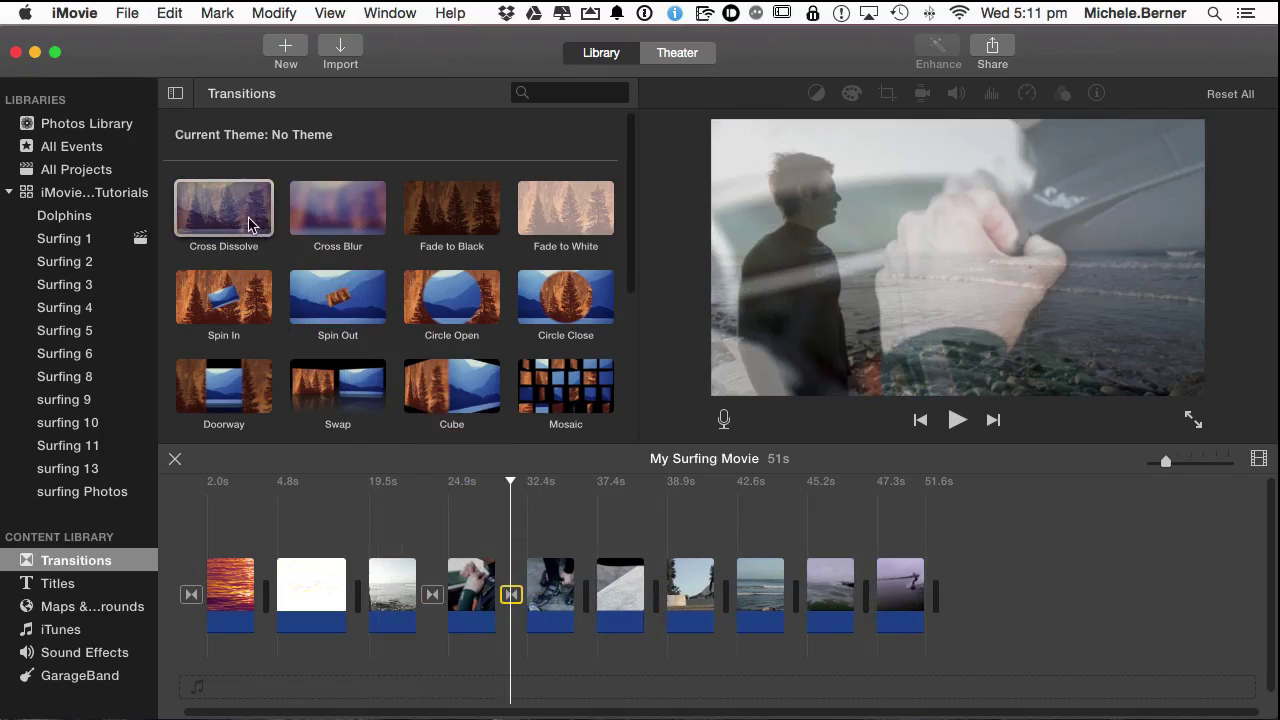
{"action": "mouse_move", "coordinate": [249, 224]}
{"action": "left_mouse_down"}
{"action": "mouse_move", "coordinate": [414, 271]}
{"action": "mouse_move", "coordinate": [598, 600]}
{"action": "mouse_move", "coordinate": [584, 599]}
{"action": "mouse_move", "coordinate": [648, 586]}
{"action": "left_mouse_up"}
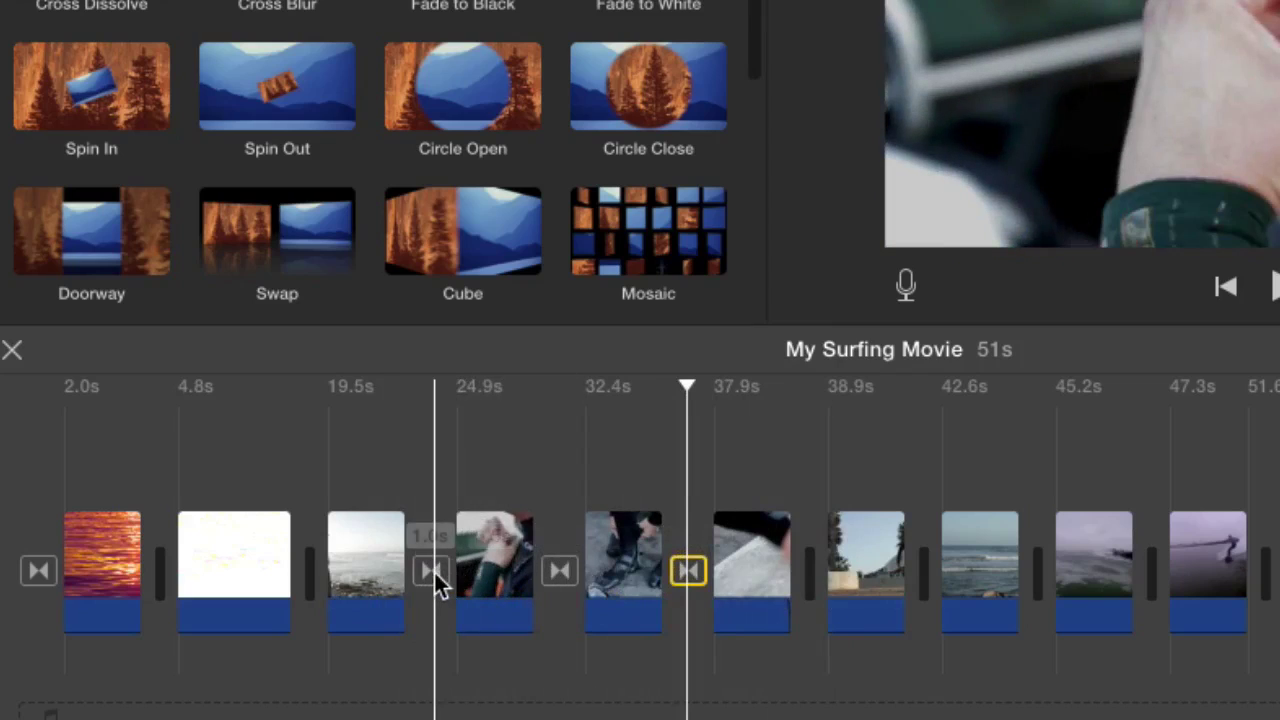
Give the Cross Dissolve between clips 3 and 4 a 2.0-second duration.
{"action": "left_click", "coordinate": [434, 570]}
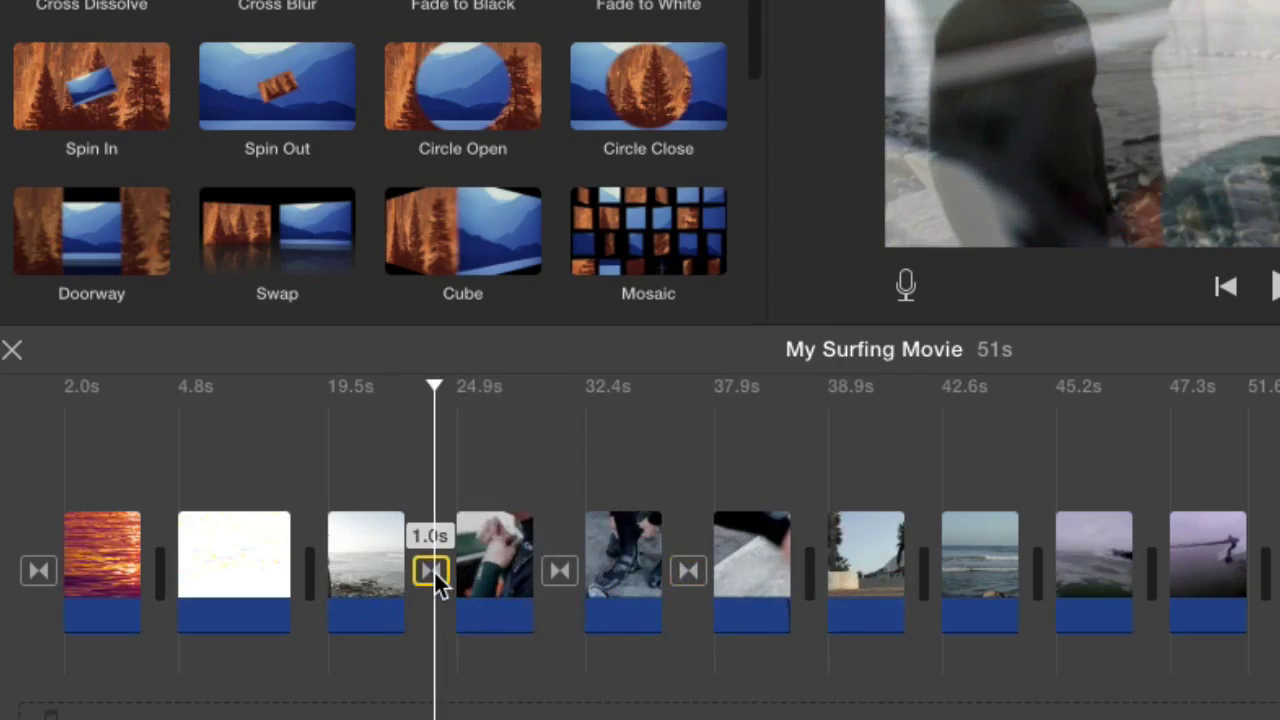
{"action": "double_click", "coordinate": [434, 572]}
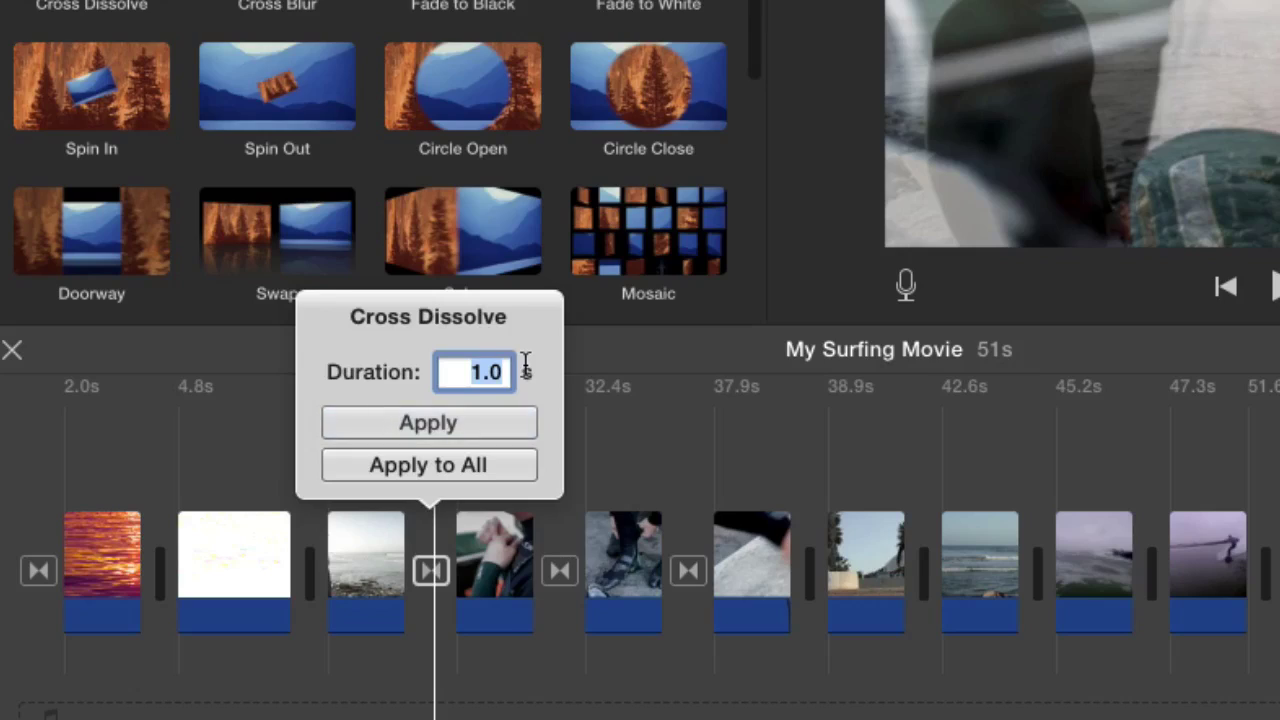
{"action": "type", "text": "2.0"}
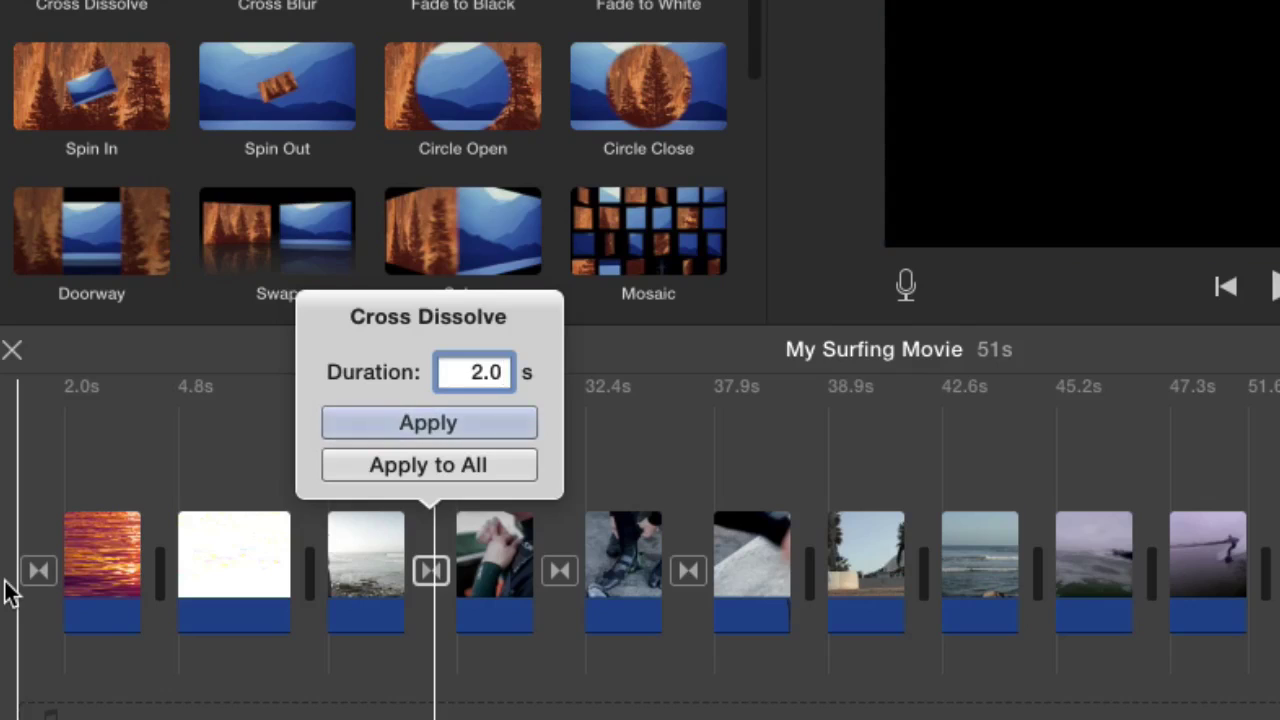
{"action": "left_click", "coordinate": [628, 670]}
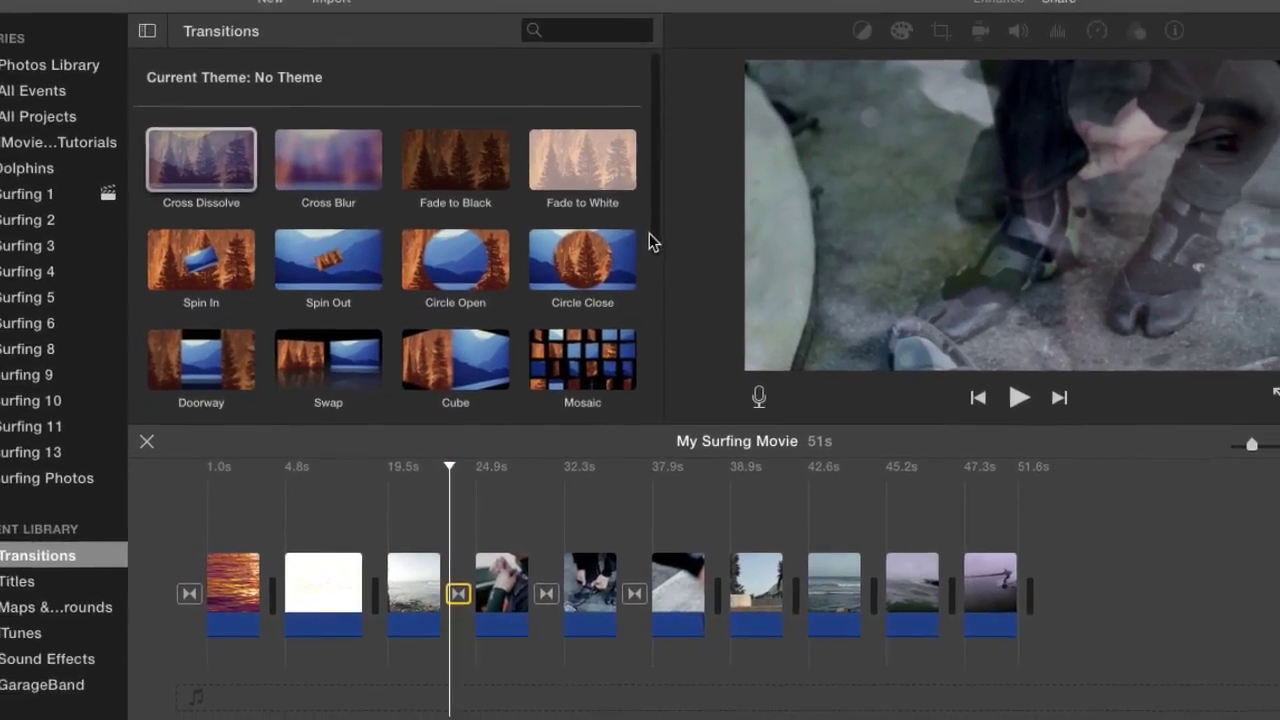
Drag the Mosaic transition into the timeline and position it between clips 7 and 8.
{"action": "scroll", "coordinate": [630, 310], "scroll_direction": "down", "scroll_amount": 3}
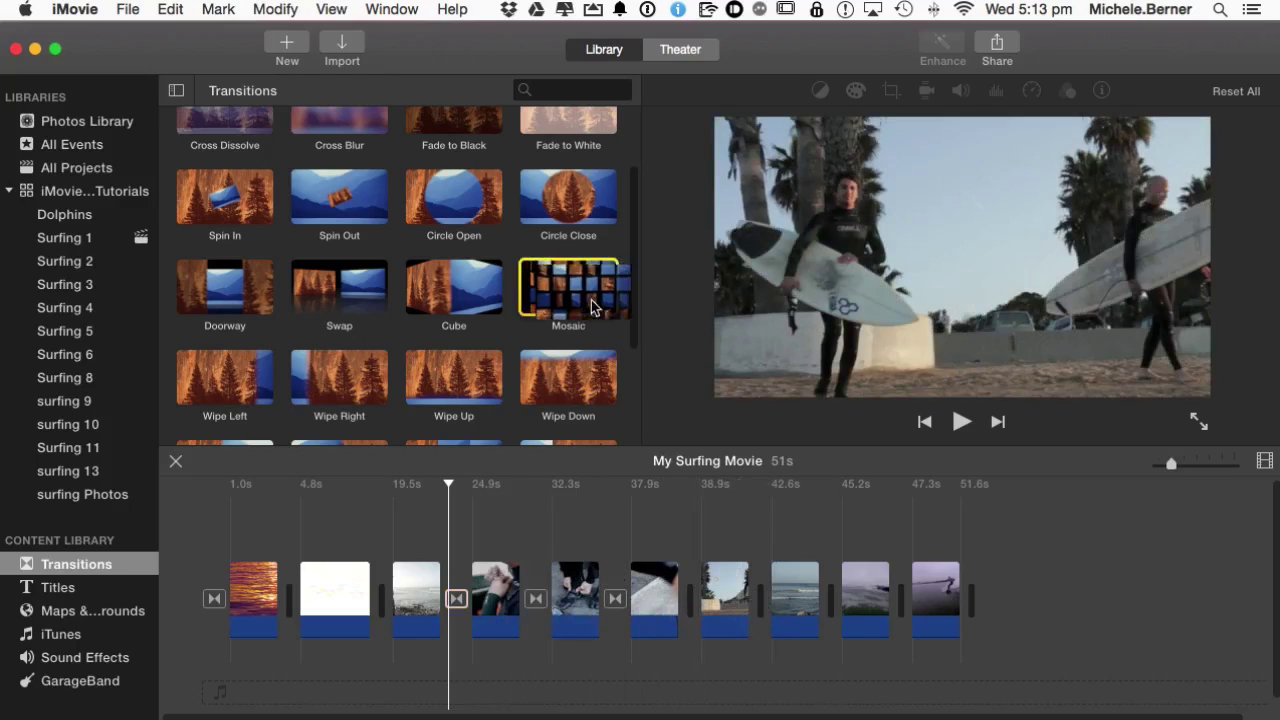
{"action": "left_click_drag", "start_coordinate": [591, 300], "coordinate": [724, 545]}
{"action": "left_click_drag", "start_coordinate": [697, 591], "coordinate": [752, 612]}
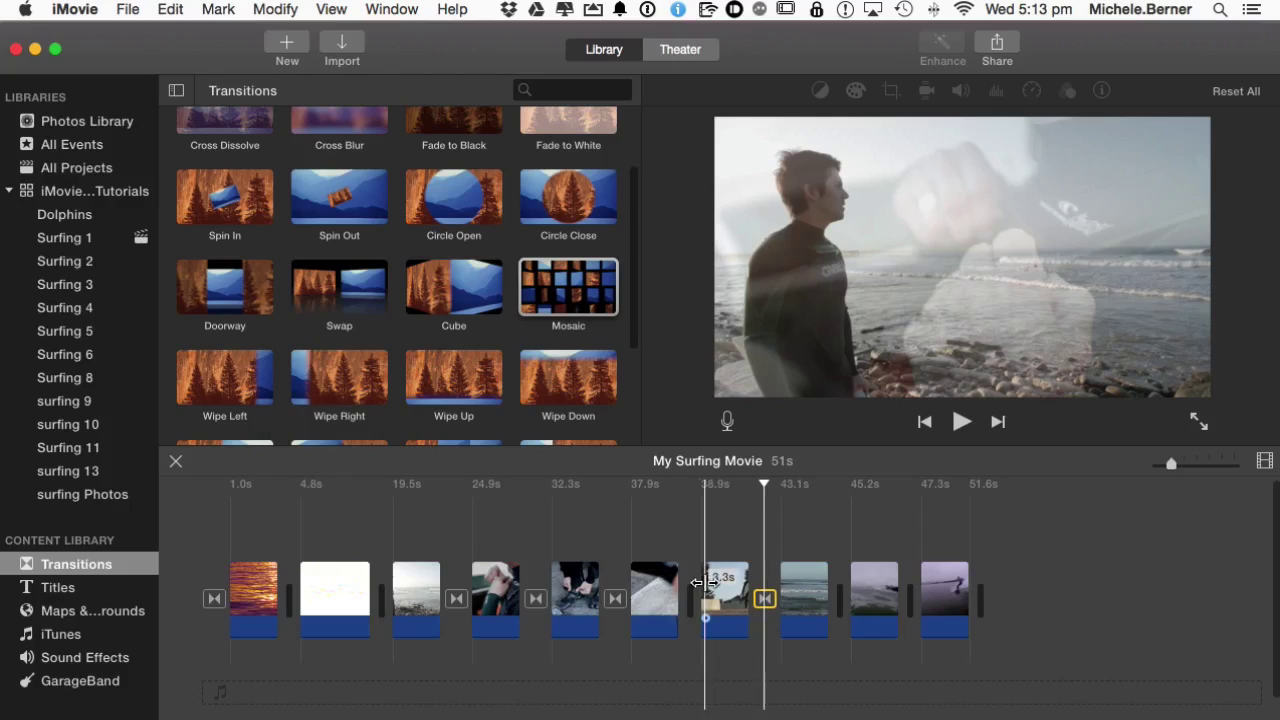
{"action": "scroll", "coordinate": [633, 411], "scroll_direction": "down", "scroll_amount": 3}
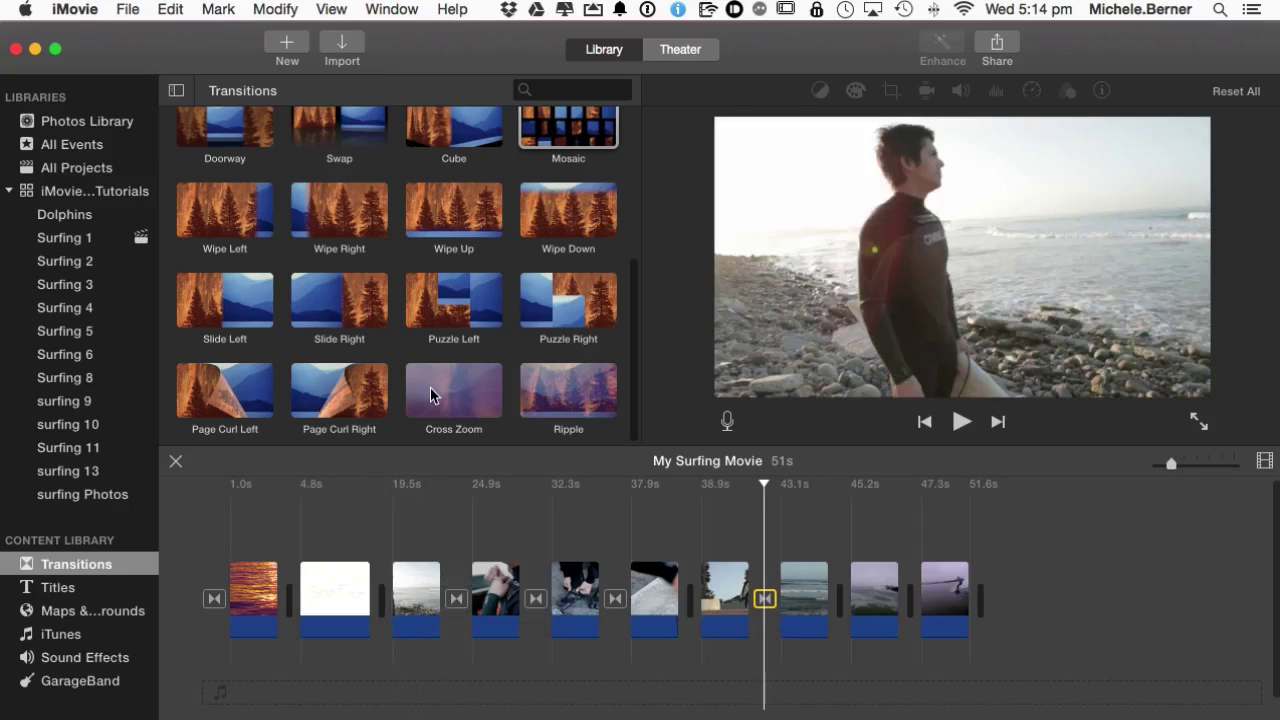
Insert Cross Zoom between clips 3 and 4, then drag it out to delete it.
{"action": "left_click", "coordinate": [430, 389]}
{"action": "mouse_move", "coordinate": [430, 390]}
{"action": "left_mouse_down"}
{"action": "mouse_move", "coordinate": [450, 470]}
{"action": "mouse_move", "coordinate": [456, 606]}
{"action": "left_mouse_up"}
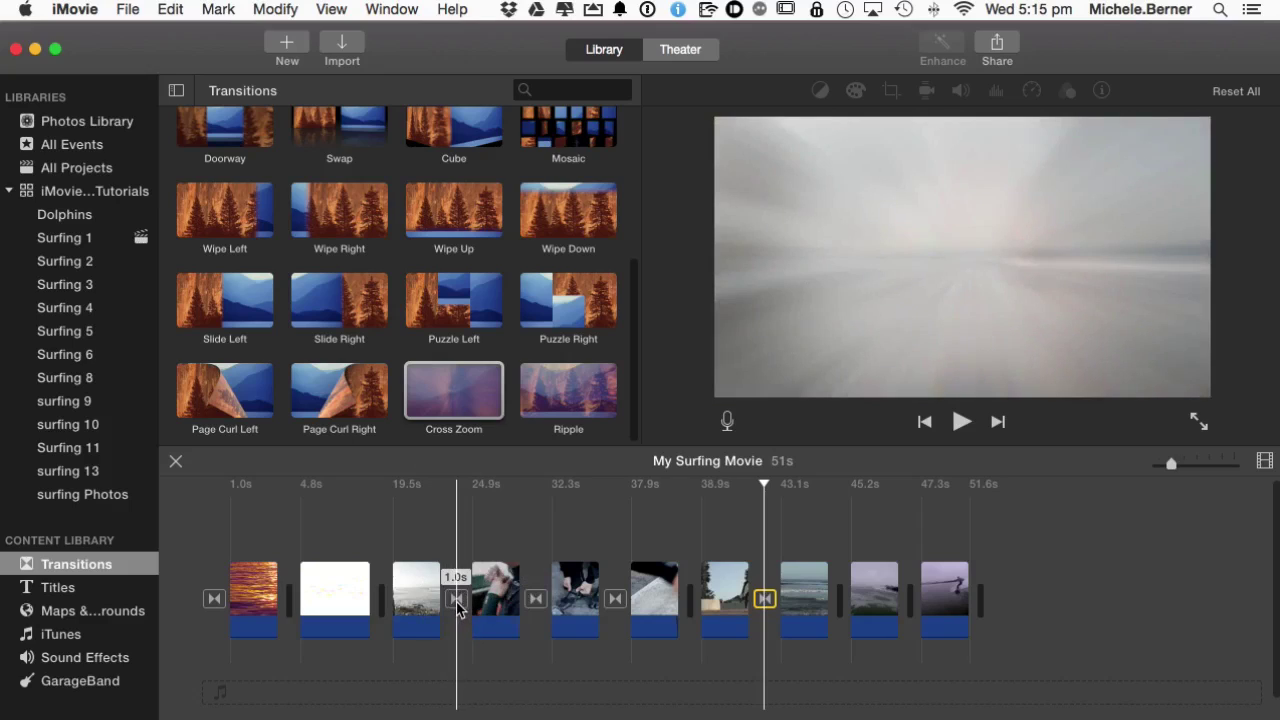
{"action": "left_click", "coordinate": [457, 600]}
{"action": "left_click_drag", "start_coordinate": [463, 615], "coordinate": [475, 652]}
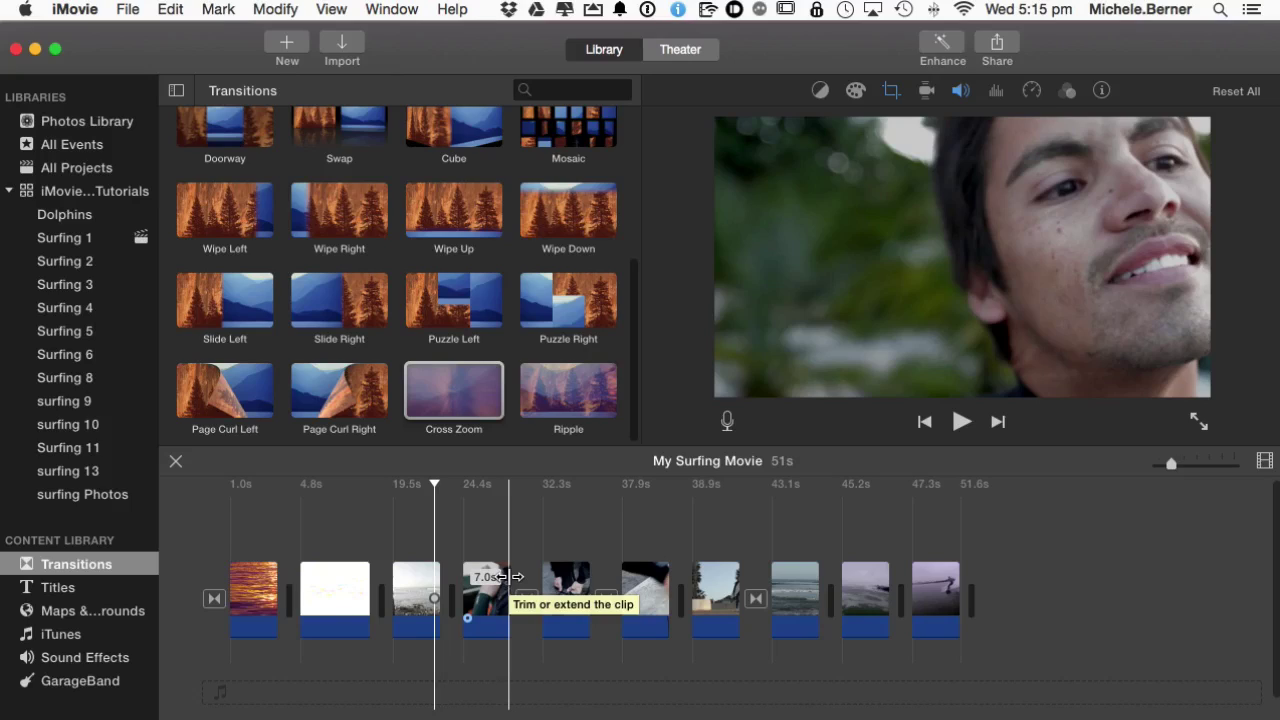
Lengthen the fourth clip, the wetsuit shot, to 9.0 seconds via its Info duration.
{"action": "mouse_move", "coordinate": [508, 576]}
{"action": "left_mouse_down"}
{"action": "mouse_move", "coordinate": [519, 594]}
{"action": "mouse_move", "coordinate": [500, 594]}
{"action": "left_mouse_up"}
{"action": "left_click", "coordinate": [1102, 91]}
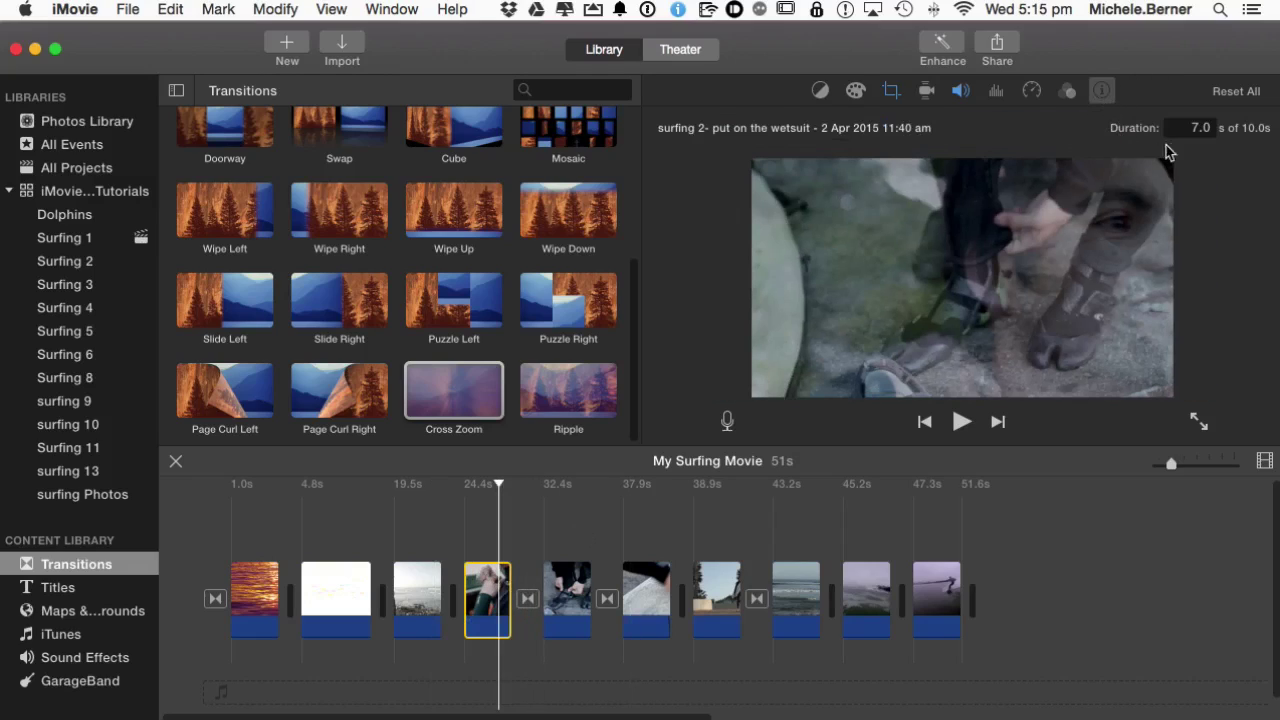
{"action": "left_click", "coordinate": [1200, 127]}
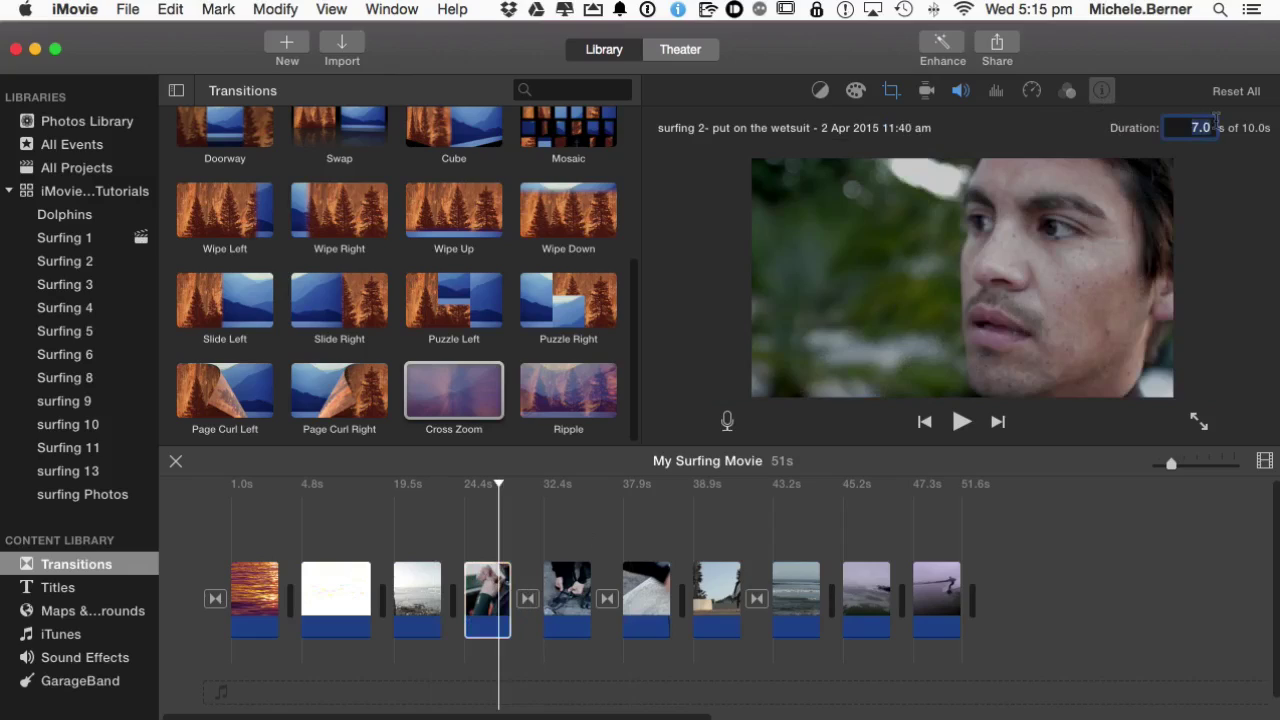
{"action": "type", "text": "9"}
{"action": "key", "text": "Return"}
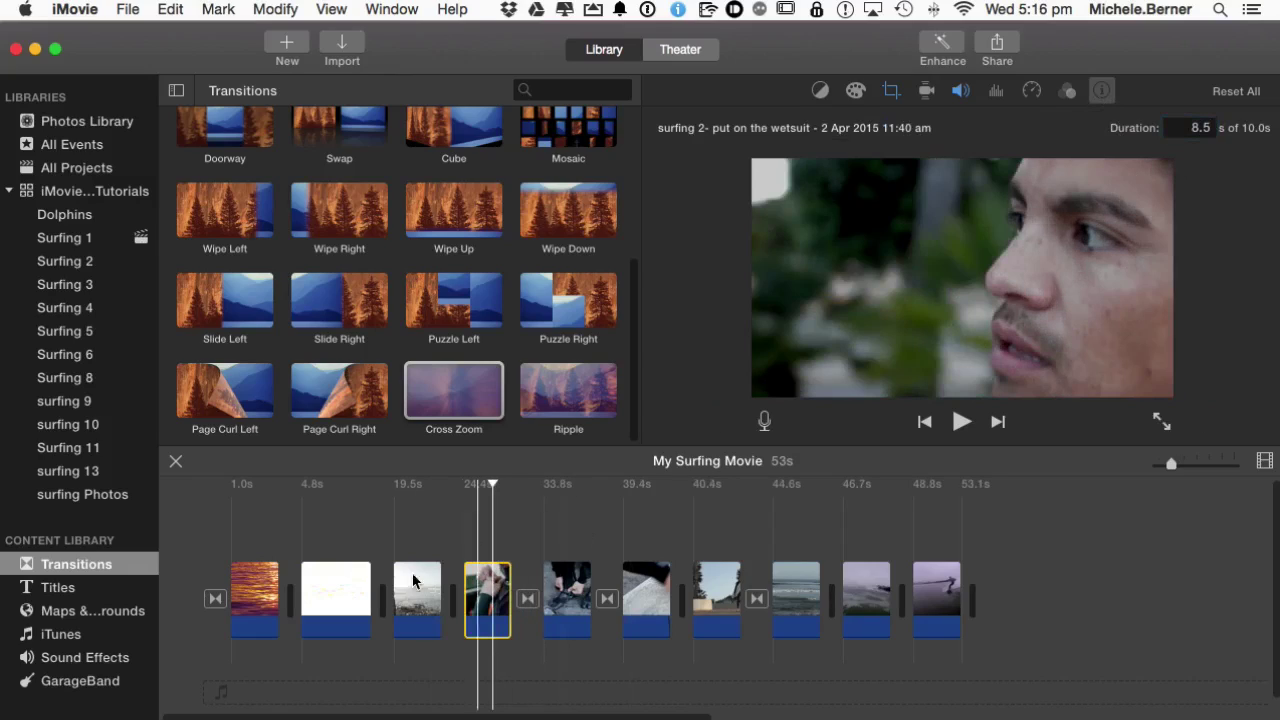
Delete the transition that follows the fourth clip.
{"action": "left_click", "coordinate": [495, 596]}
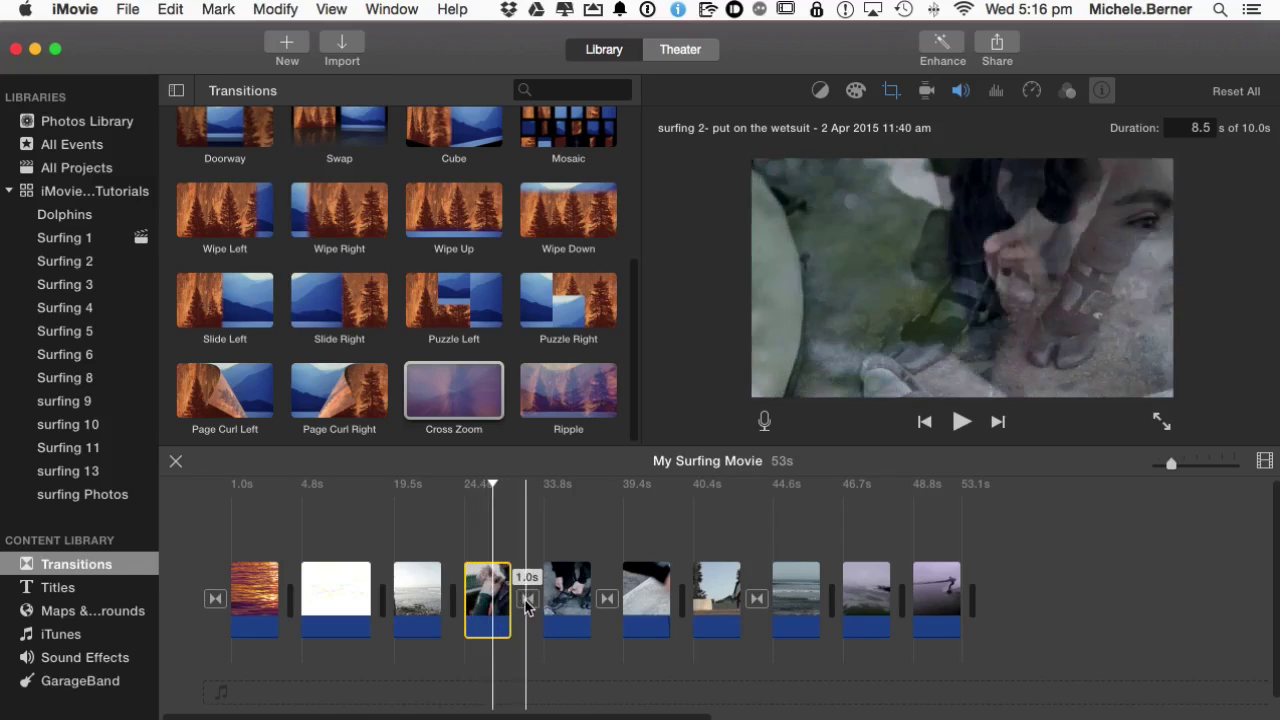
{"action": "left_click", "coordinate": [527, 600]}
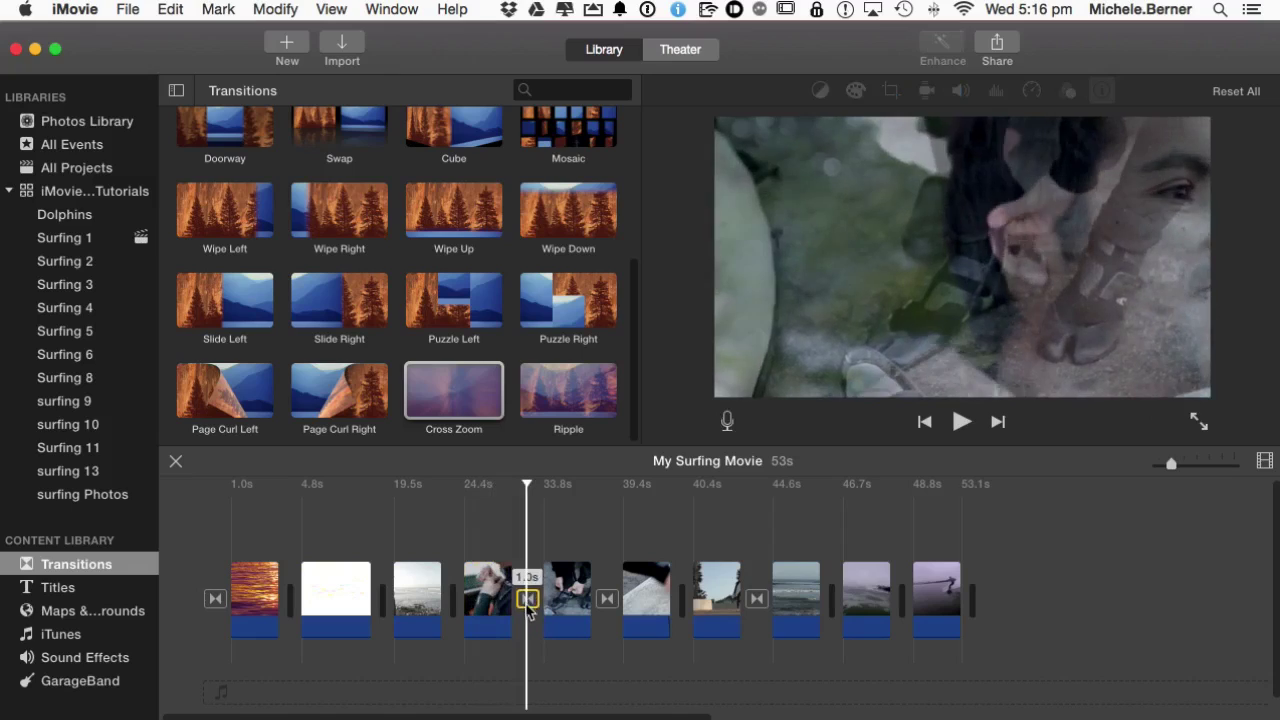
{"action": "key", "text": "Delete"}
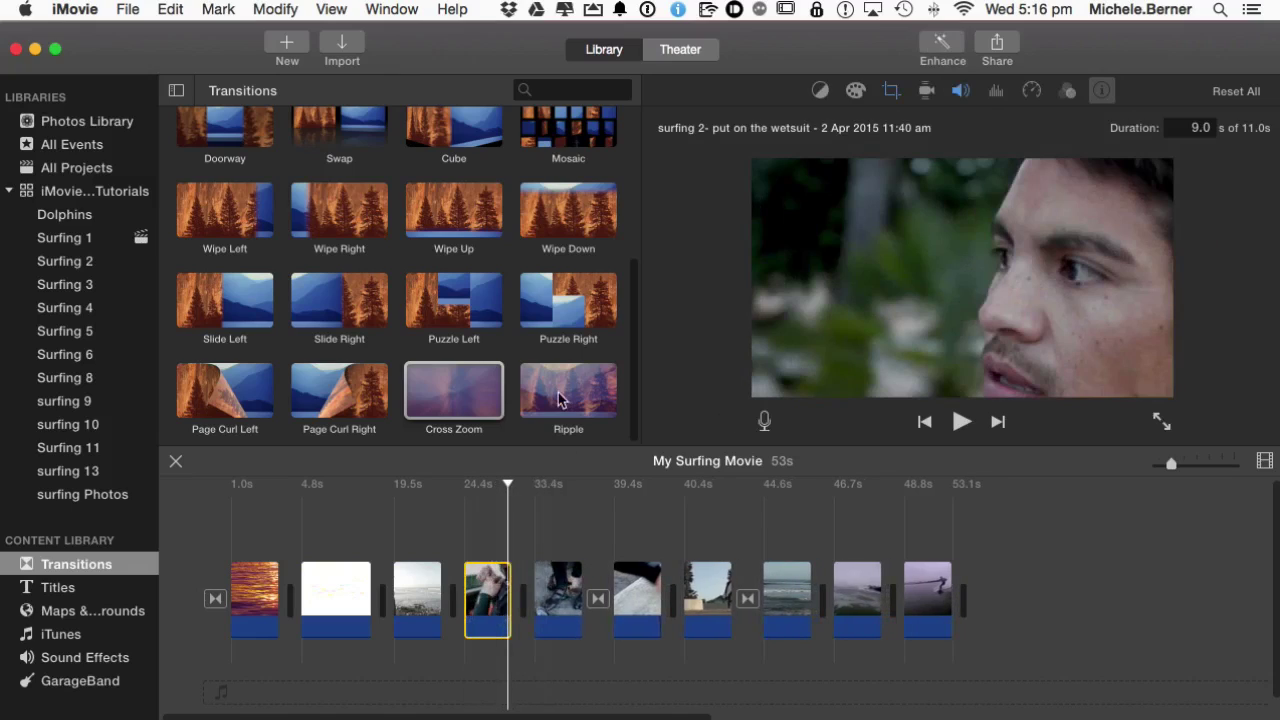
Add Ripple transitions after the fourth clip and between the third and fourth clips.
{"action": "left_click_drag", "start_coordinate": [563, 398], "coordinate": [526, 600]}
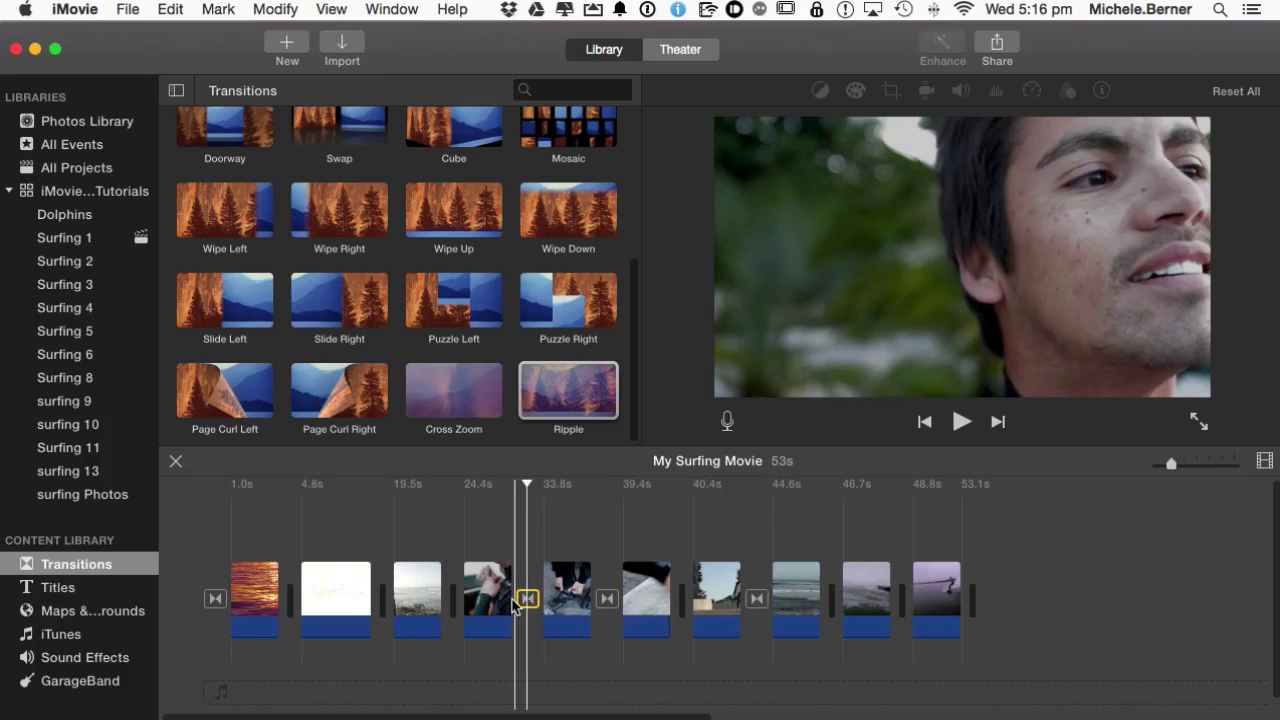
{"action": "left_click_drag", "start_coordinate": [565, 361], "coordinate": [435, 584]}
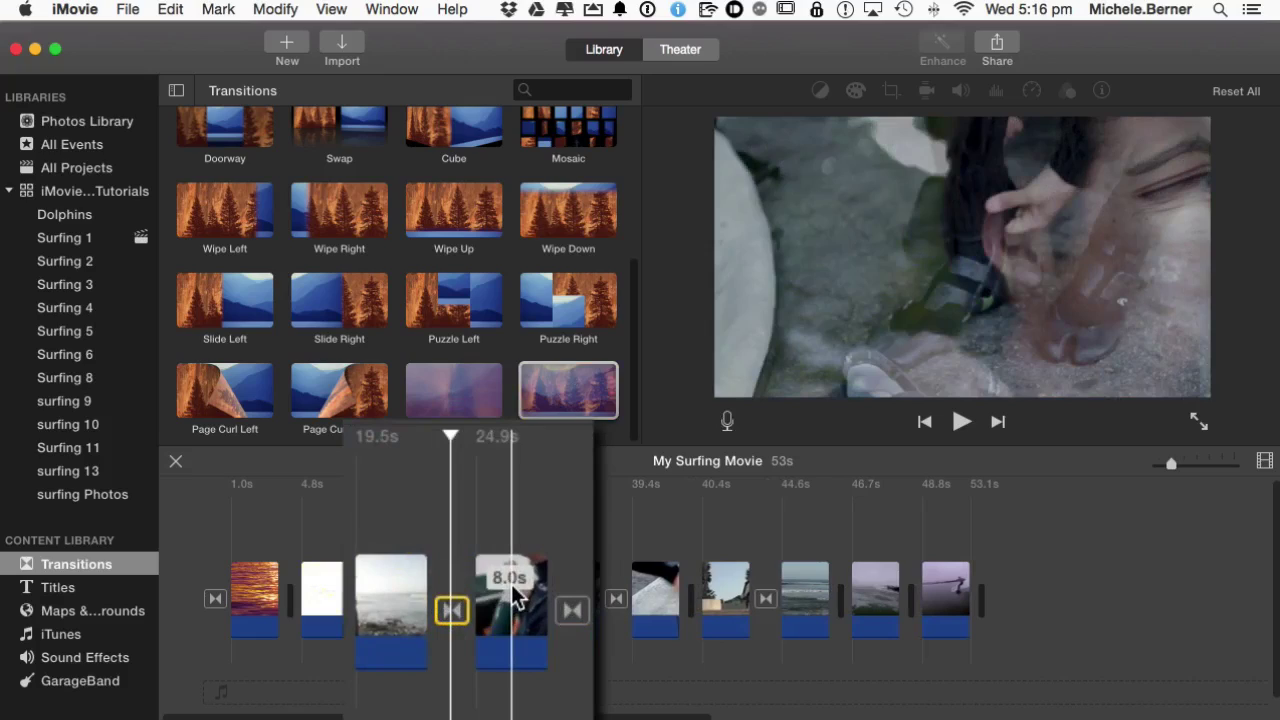